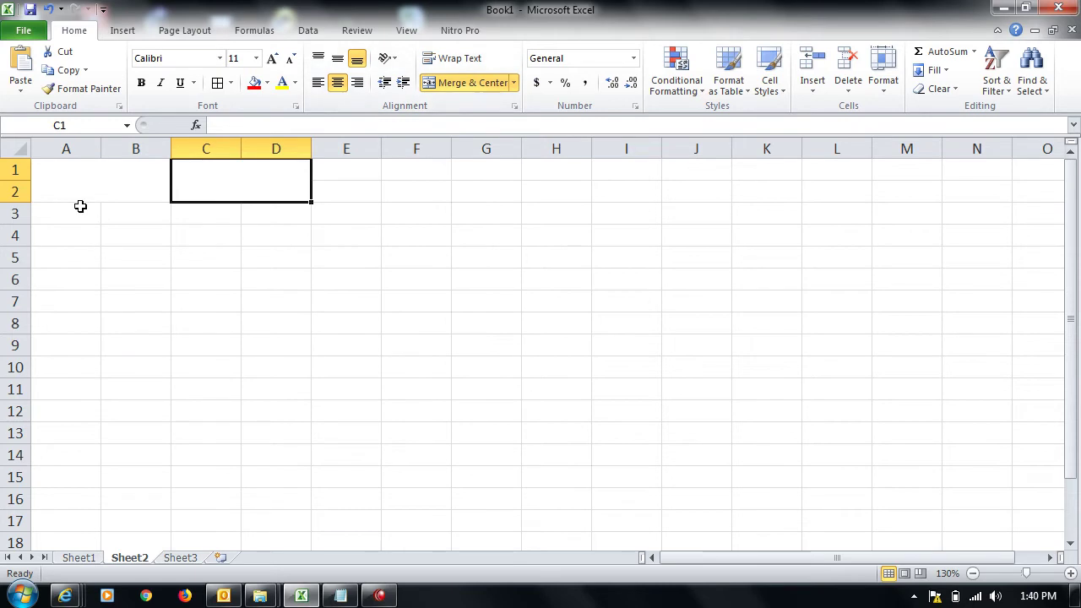
Step: Merge A3:B4 and C3:D4 into single blocks
{"action": "key", "text": "shift+Right"}
{"action": "key", "text": "shift+Down"}
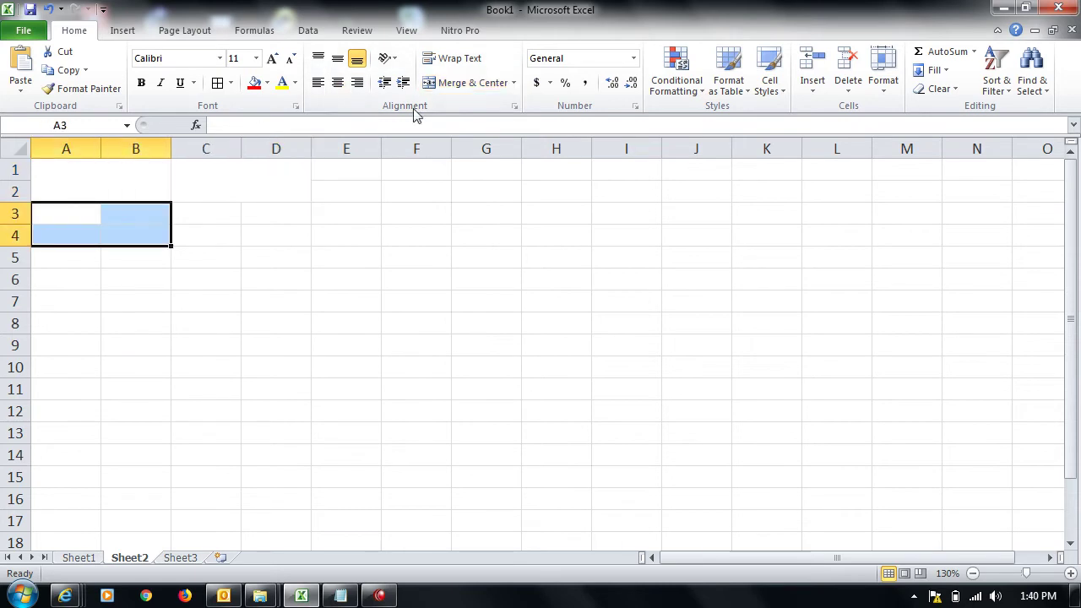
{"action": "left_click", "coordinate": [454, 84]}
{"action": "key", "text": "Right"}
{"action": "key", "text": "shift+Right"}
{"action": "key", "text": "shift+Down"}
{"action": "left_click", "coordinate": [453, 84]}
Step: Give all four blocks in A1:D4 All Borders, middle alignment and font size 18
{"action": "left_click", "coordinate": [56, 181]}
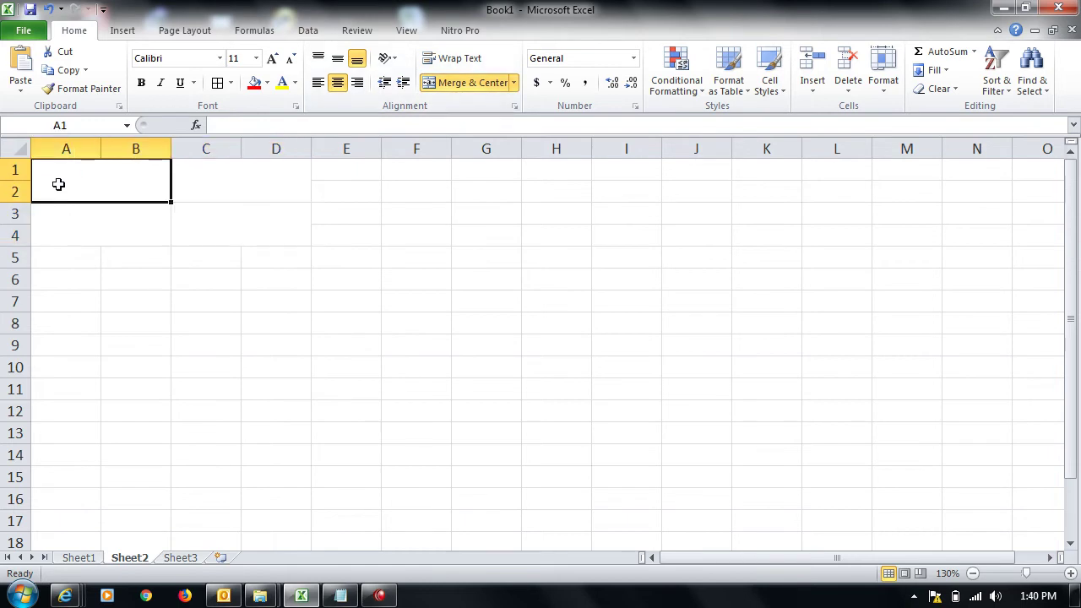
{"action": "key", "text": "shift+Right"}
{"action": "key", "text": "shift+Down"}
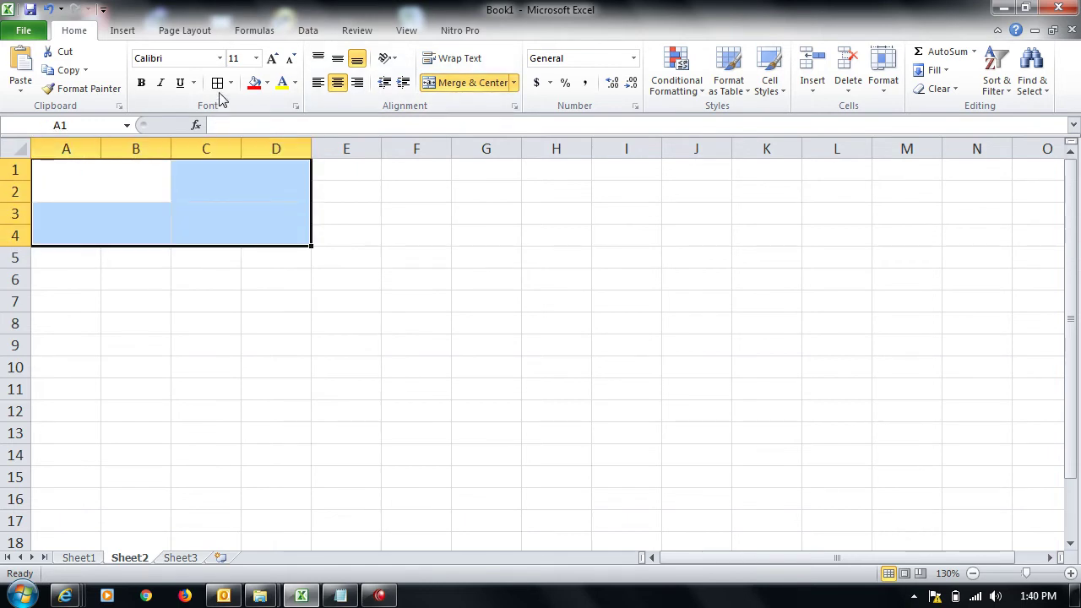
{"action": "left_click", "coordinate": [217, 82]}
{"action": "left_click", "coordinate": [337, 59]}
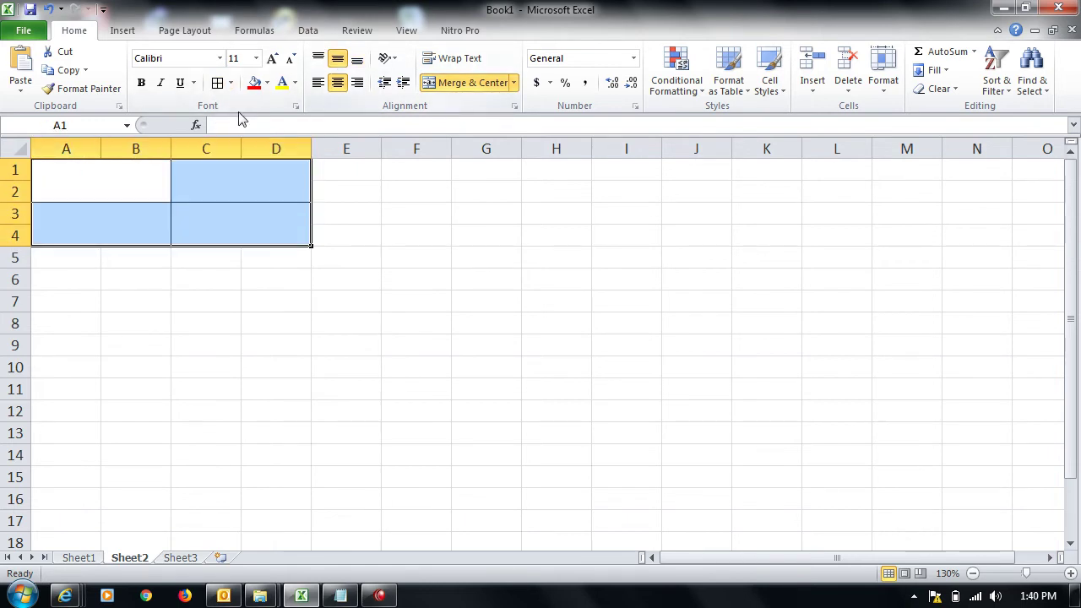
{"action": "left_click", "coordinate": [272, 59]}
{"action": "left_click", "coordinate": [272, 59]}
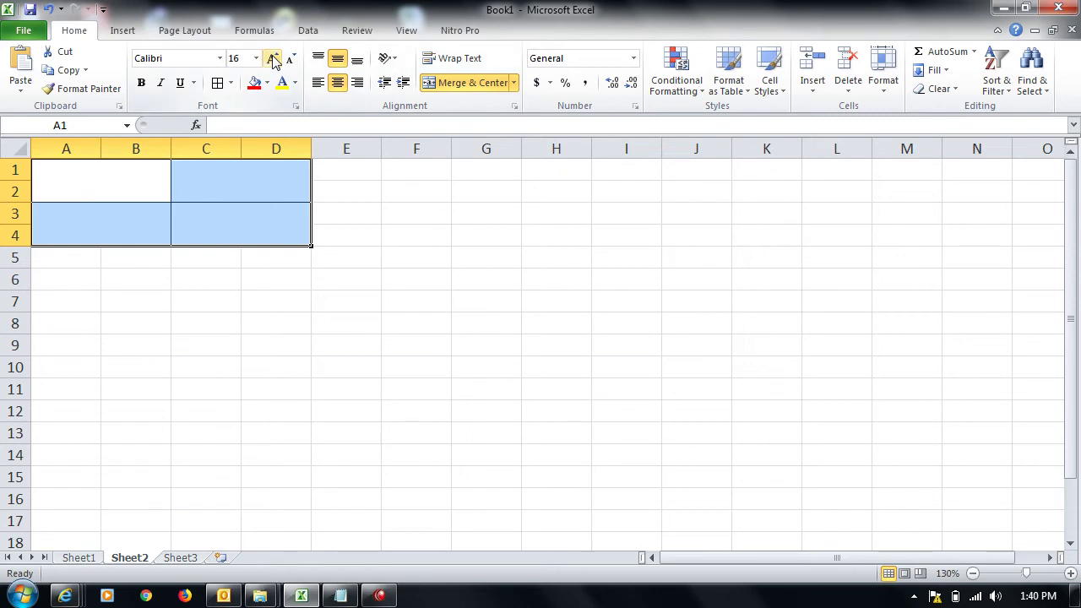
{"action": "left_click", "coordinate": [84, 172]}
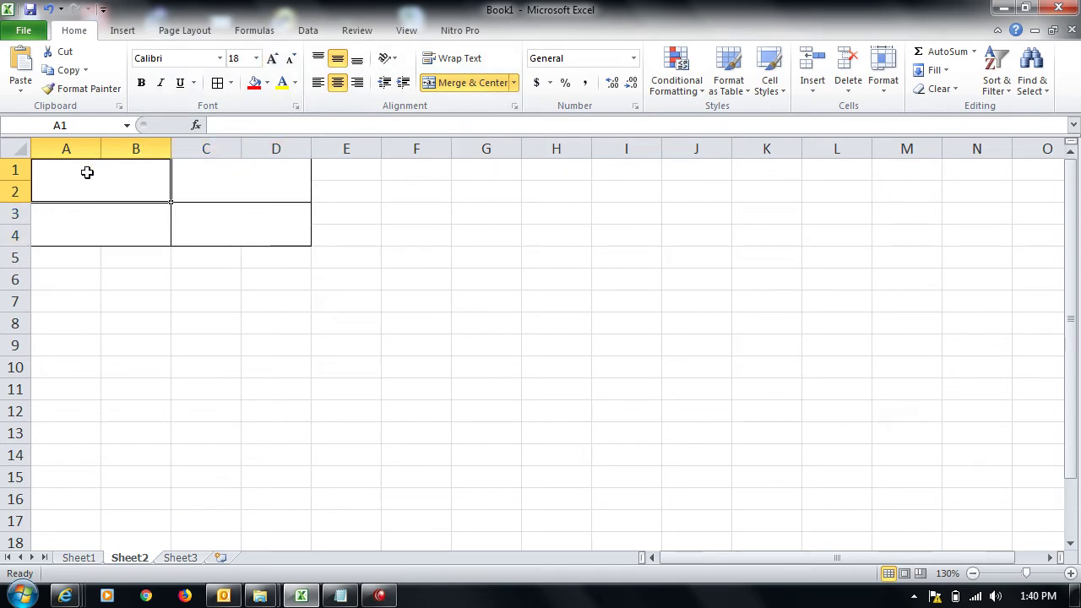
Step: Type the headings 'Current Date' in A1 and 'Date of Birth' in C1
{"action": "type", "text": "Current Date"}
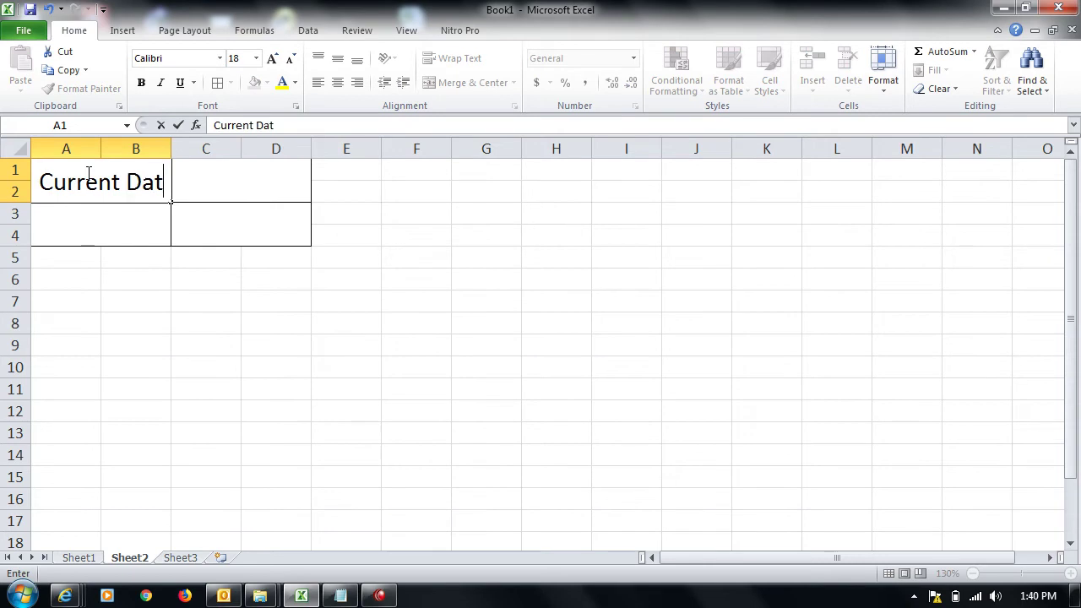
{"action": "key", "text": "Tab"}
{"action": "type", "text": "Date of Birth"}
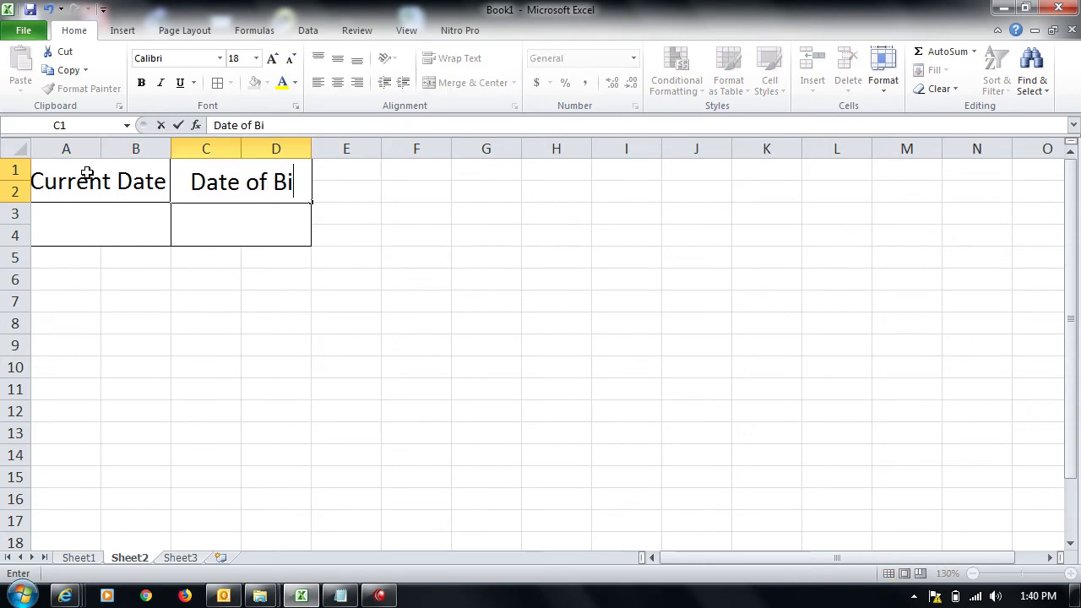
{"action": "key", "text": "Return"}
{"action": "key", "text": "Up"}
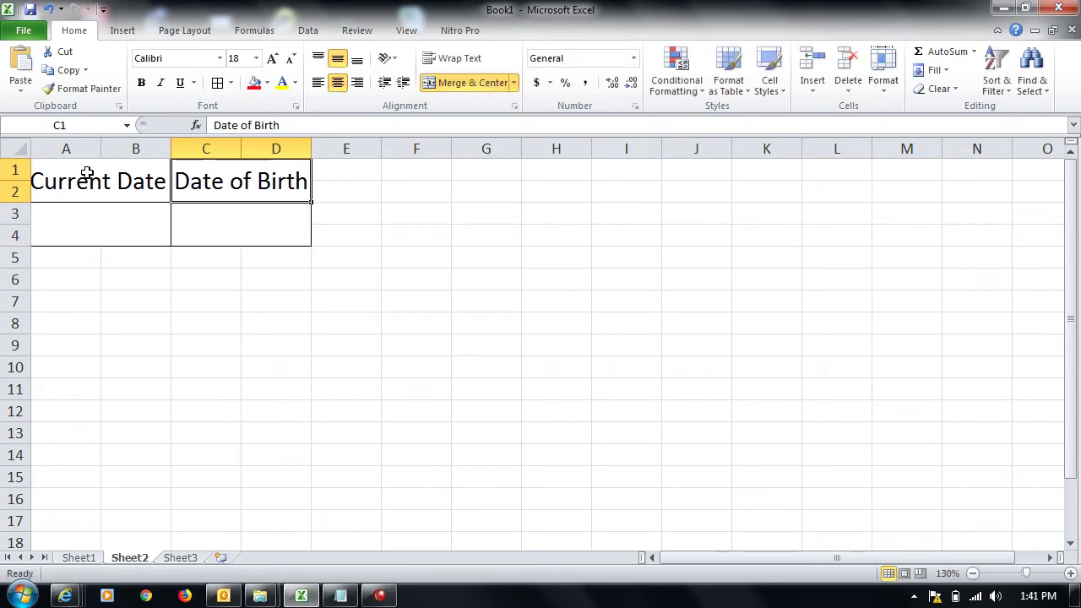
Step: Set the font size of the A1:D4 blocks to 16
{"action": "left_click", "coordinate": [87, 173], "text": "shift"}
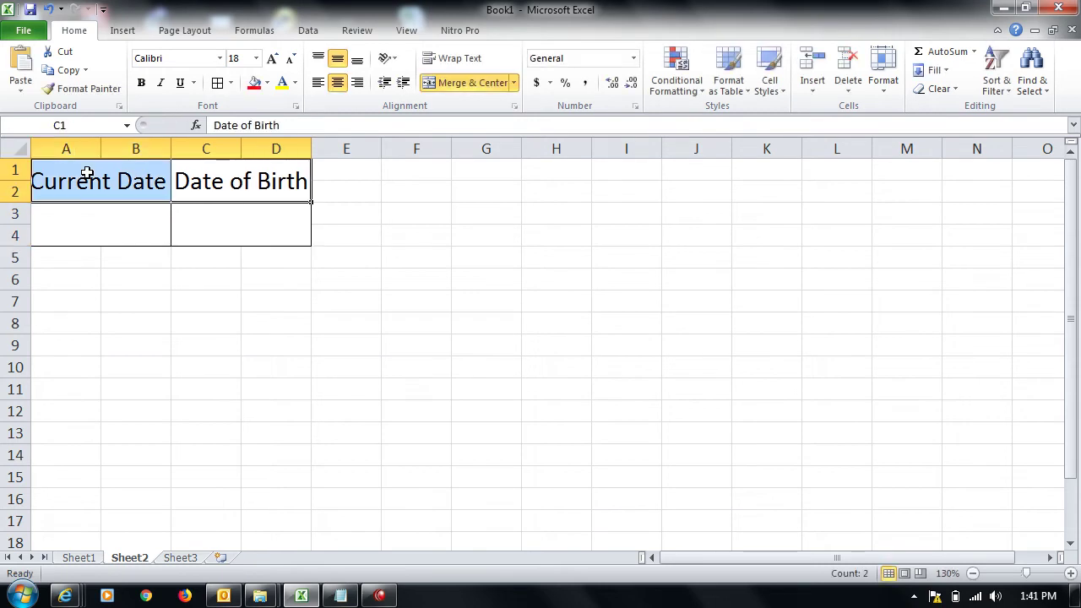
{"action": "key", "text": "shift+Down"}
{"action": "left_click", "coordinate": [290, 61]}
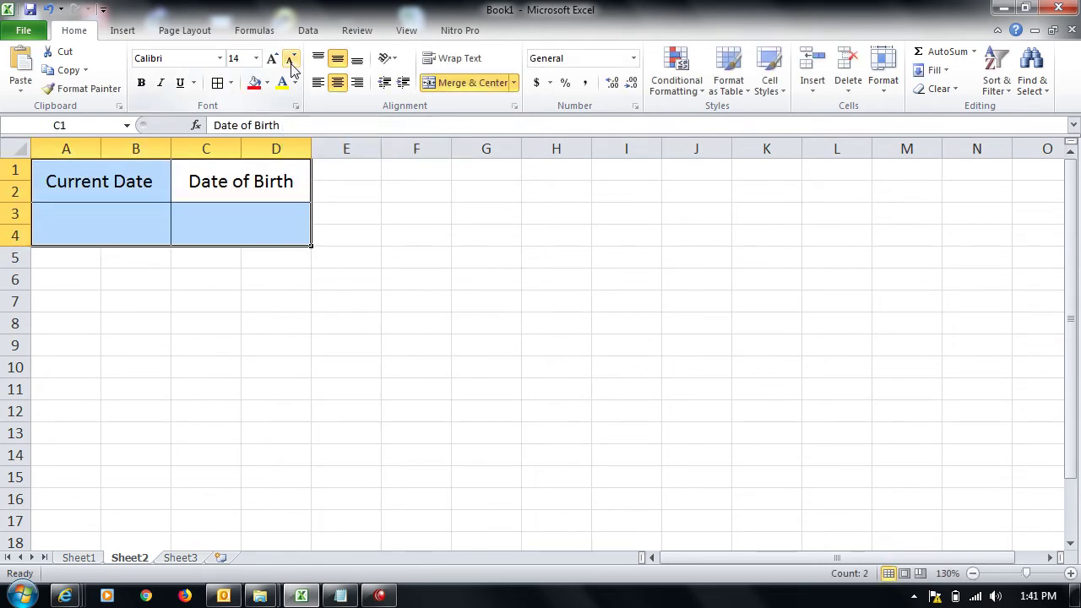
{"action": "left_click", "coordinate": [273, 61]}
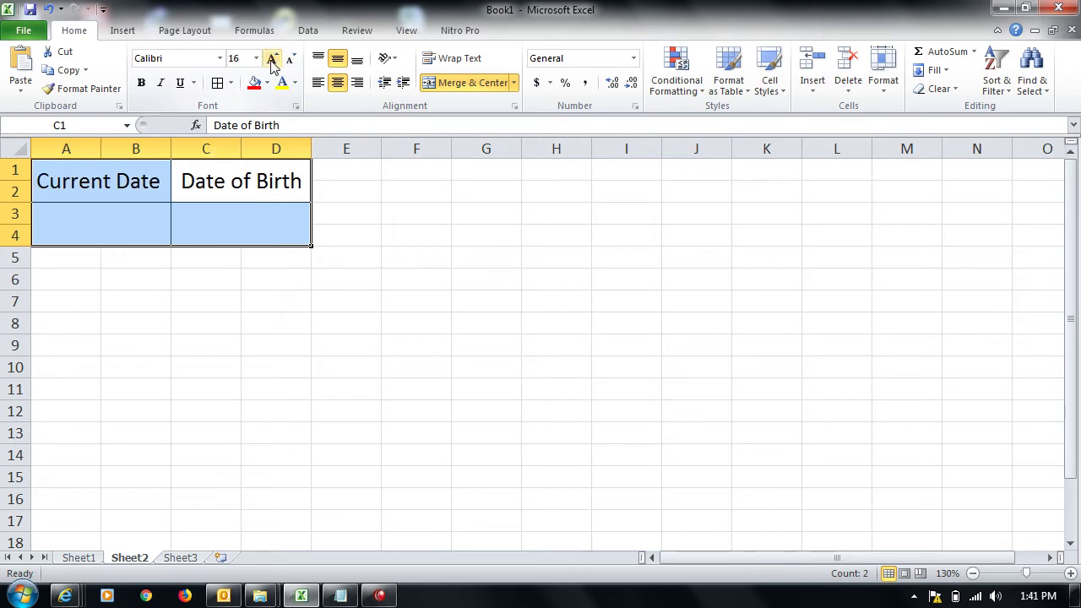
{"action": "left_click", "coordinate": [103, 221]}
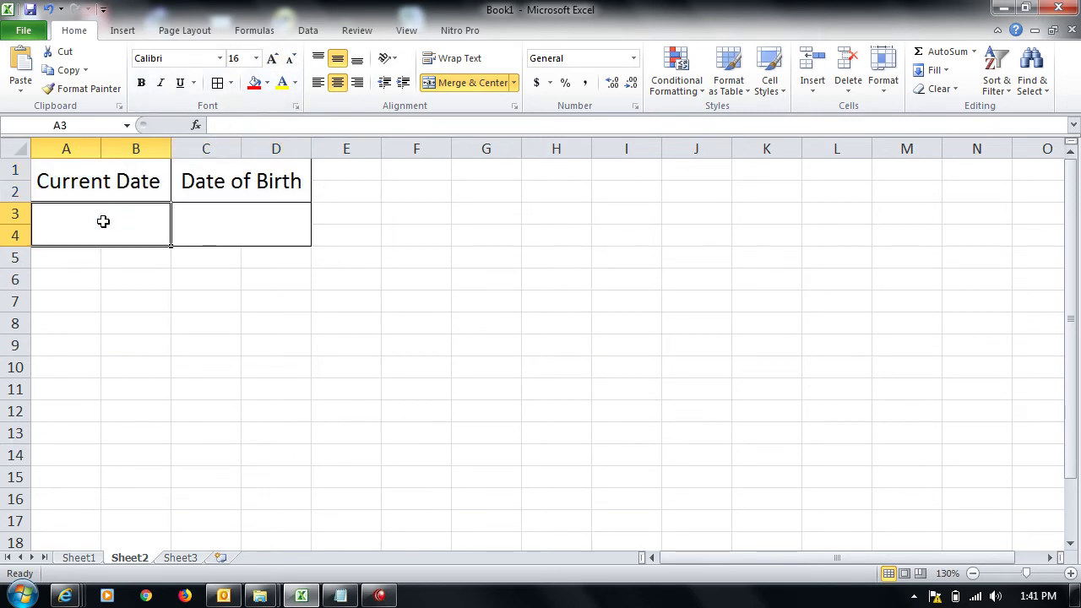
Step: Enter 11/16/2018 as the current date in A3 and 5/6/1990 as the birth date in C3
{"action": "type", "text": "11/16/2108"}
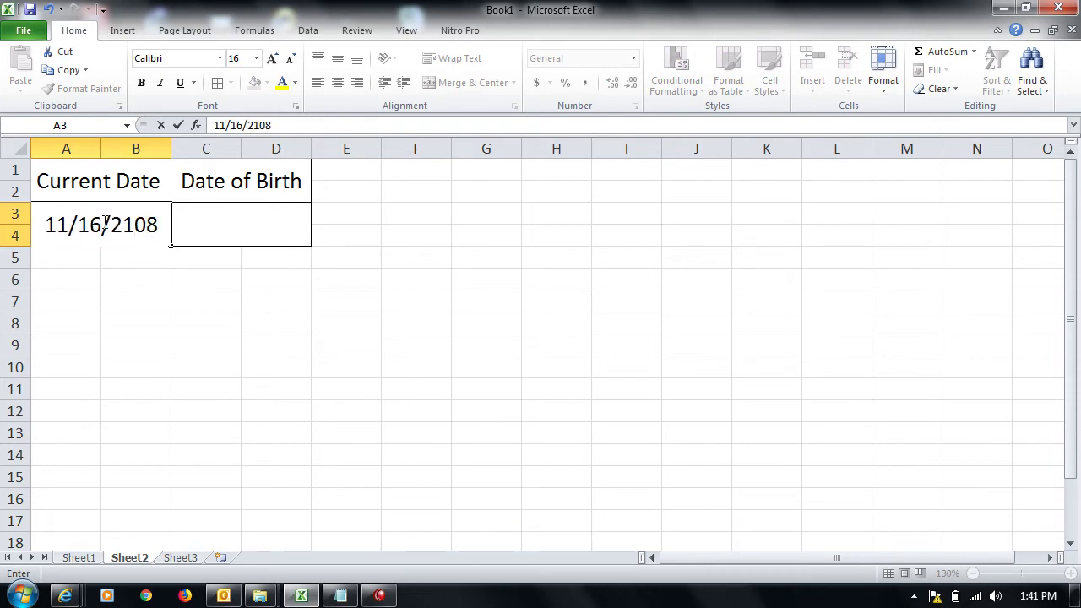
{"action": "key", "text": "BackSpace"}
{"action": "key", "text": "BackSpace"}
{"action": "key", "text": "BackSpace"}
{"action": "type", "text": "0"}
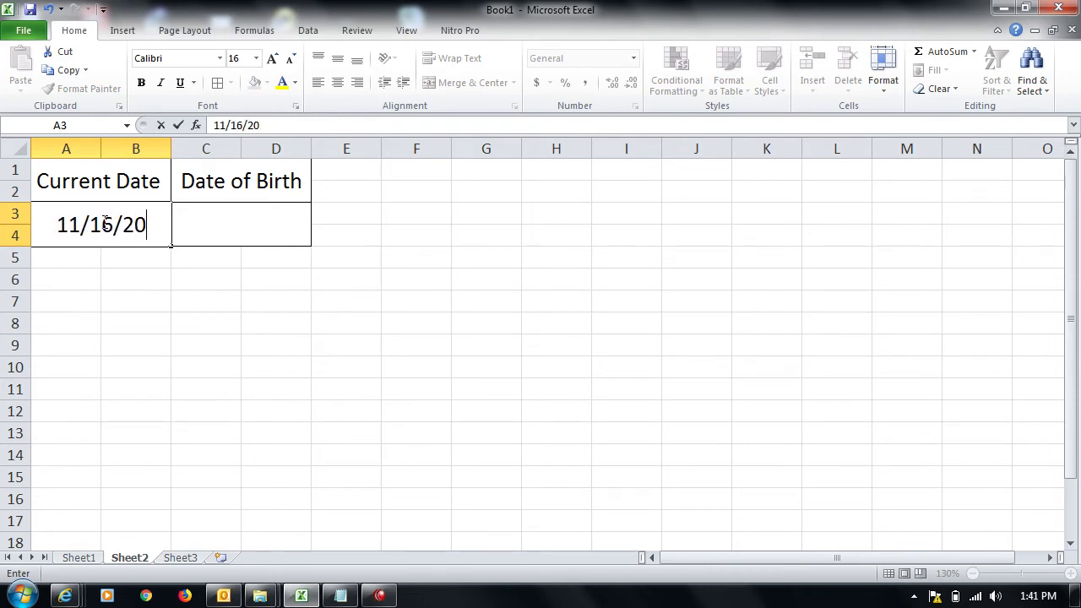
{"action": "type", "text": "18"}
{"action": "key", "text": "Tab"}
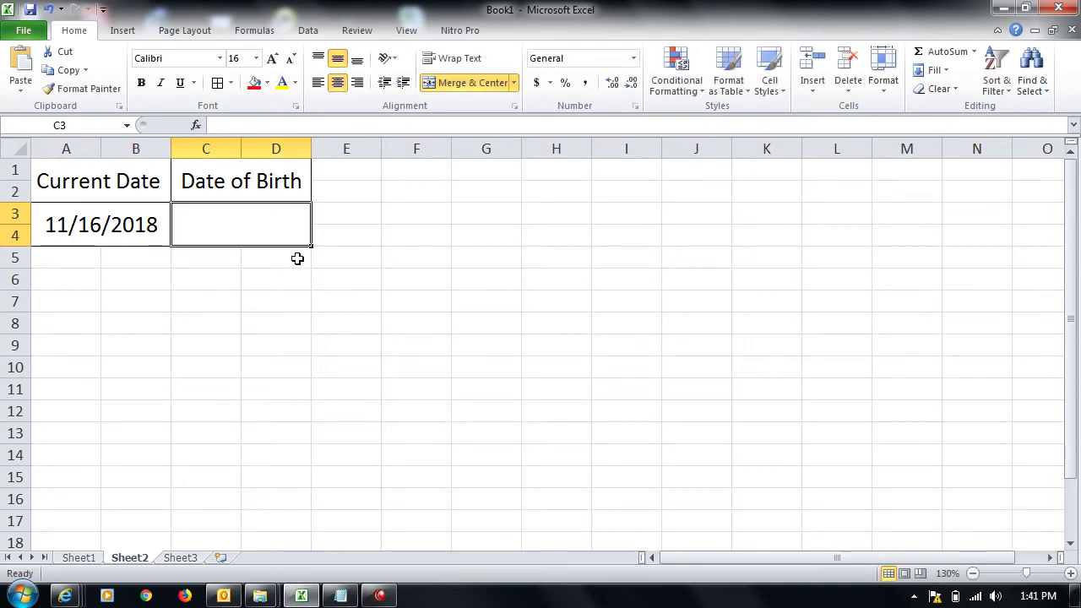
{"action": "type", "text": "5/6/1990"}
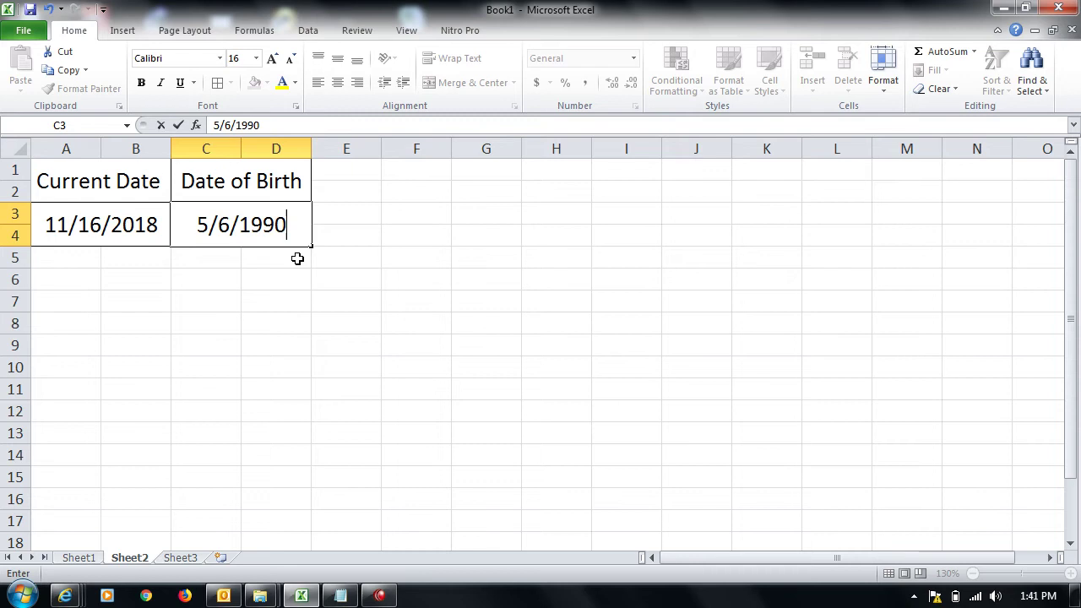
{"action": "key", "text": "ctrl+Return"}
{"action": "key", "text": "Up"}
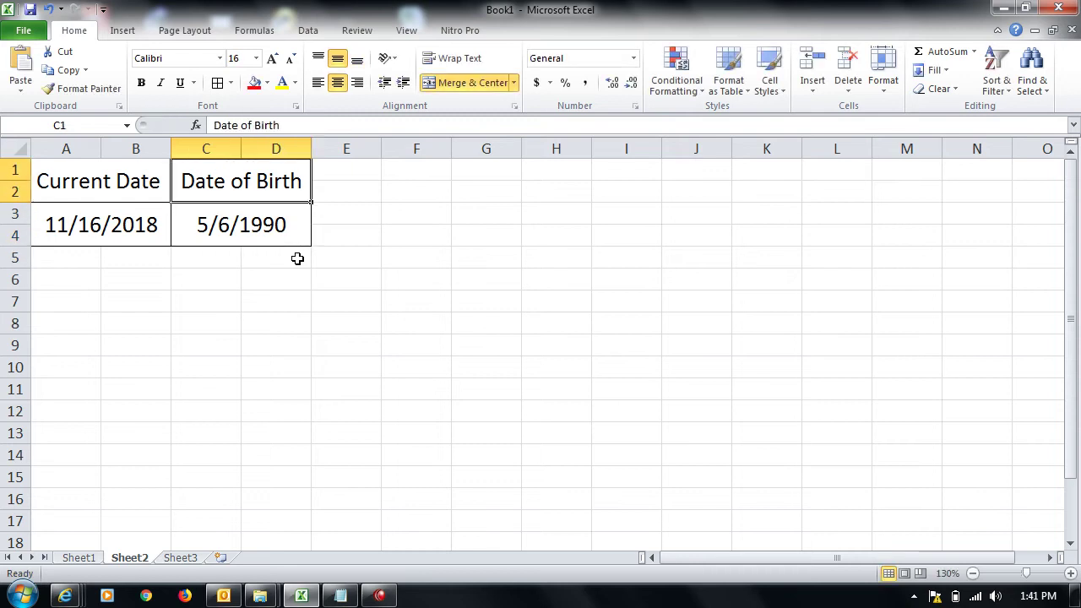
{"action": "key", "text": "shift+Left"}
{"action": "key", "text": "shift+Down"}
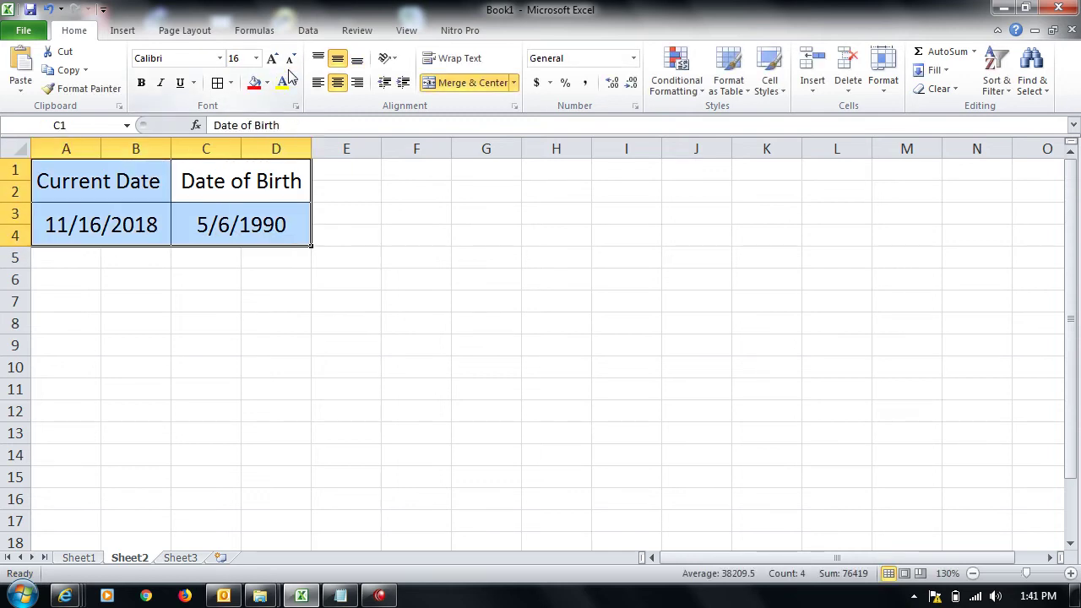
Step: Reduce the table font to 14 and give both heading blocks black fill with white text
{"action": "left_click", "coordinate": [289, 59]}
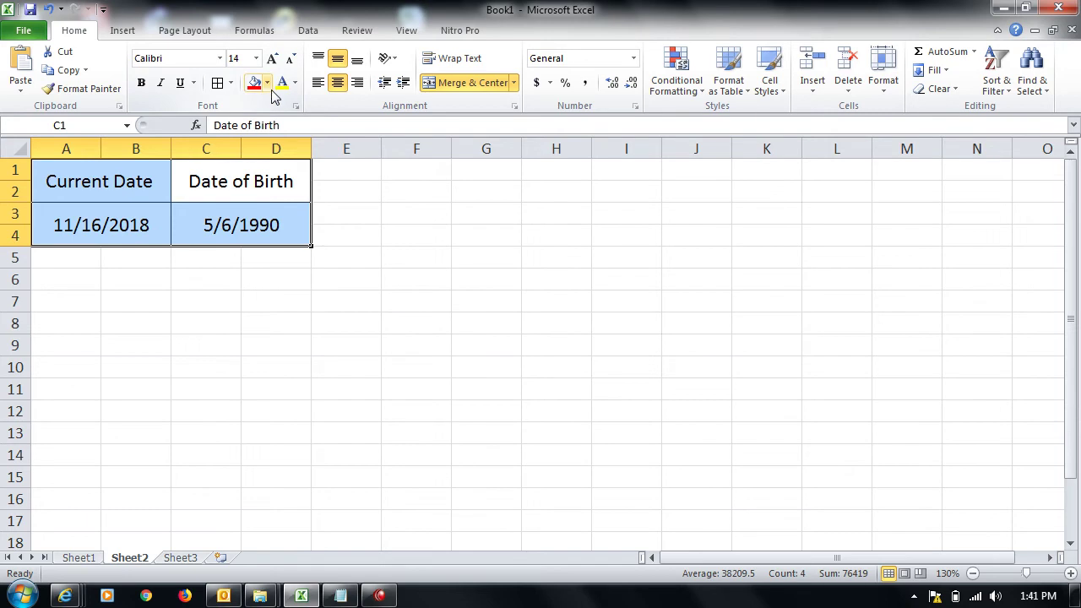
{"action": "left_click", "coordinate": [108, 184]}
{"action": "key", "text": "shift+Right"}
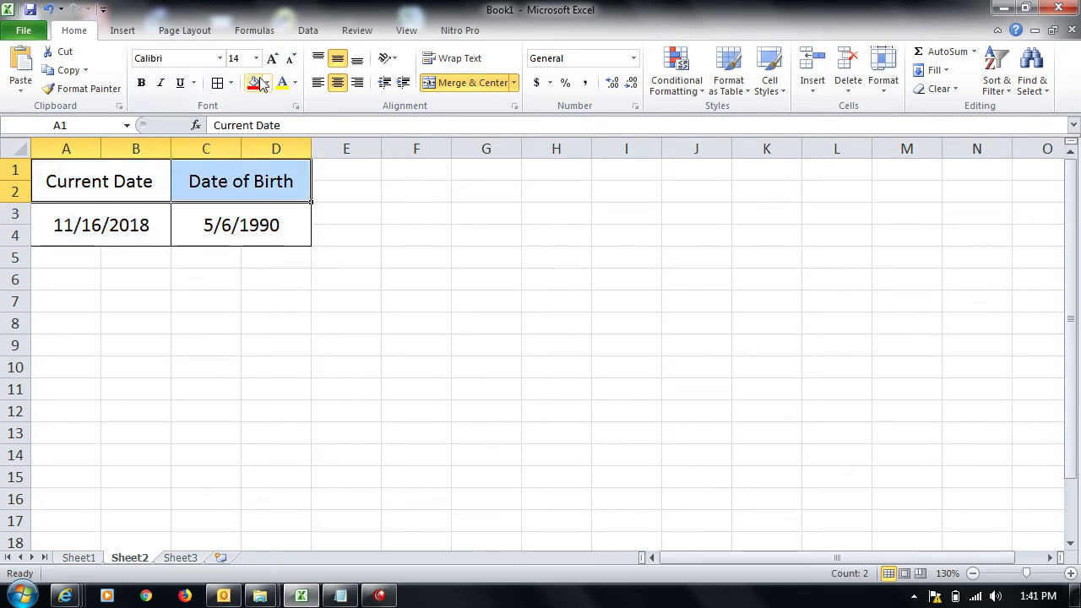
{"action": "left_click", "coordinate": [267, 83]}
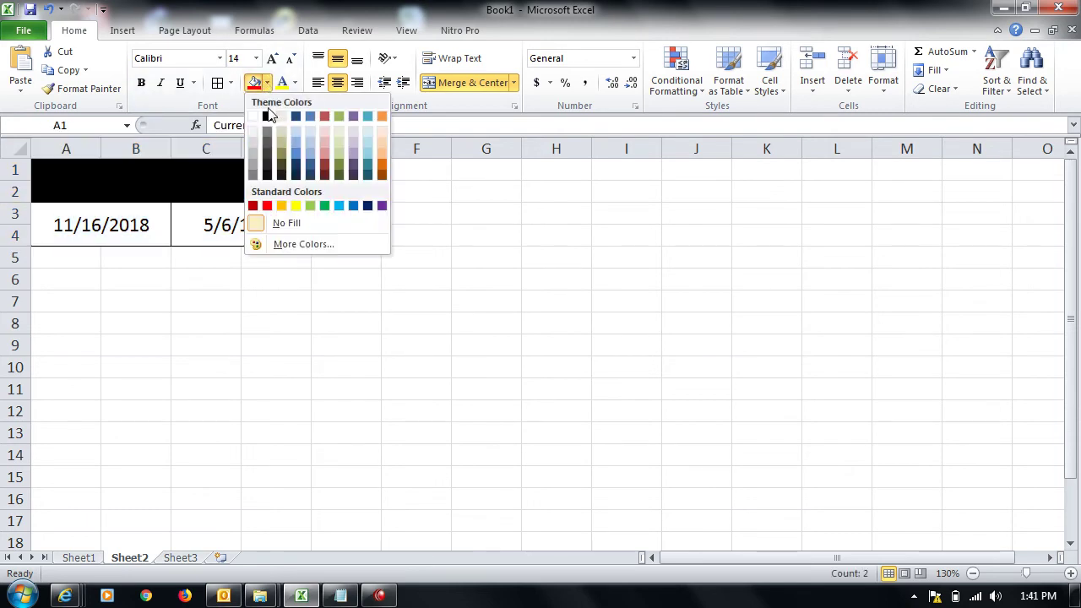
{"action": "left_click", "coordinate": [267, 115]}
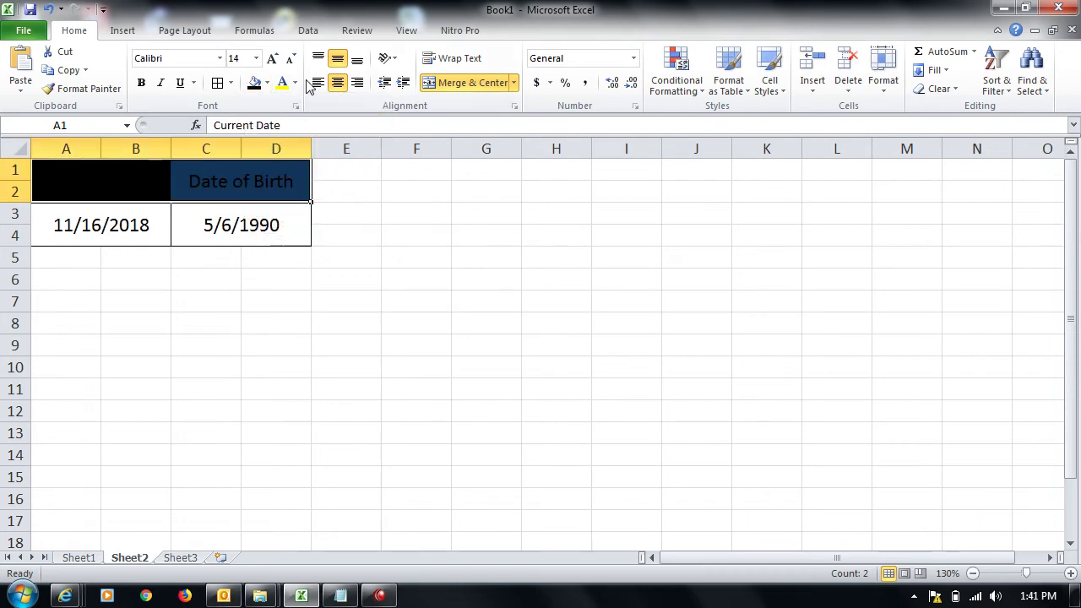
{"action": "left_click", "coordinate": [296, 83]}
{"action": "left_click", "coordinate": [282, 136]}
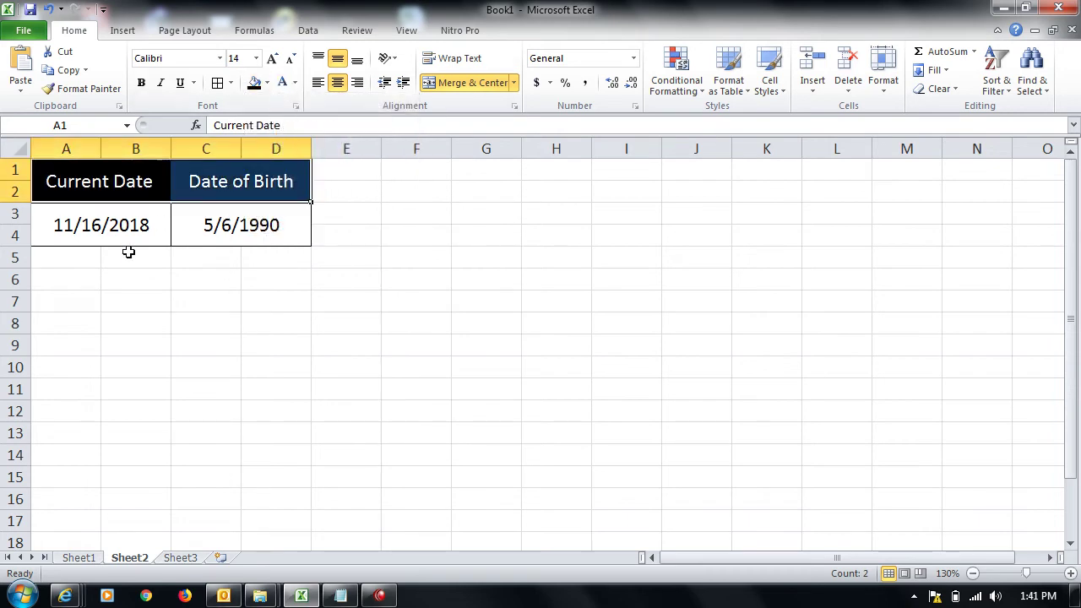
{"action": "left_click", "coordinate": [66, 298]}
{"action": "key", "text": "Down"}
Step: Label A7:A9 as Year, Month and Day
{"action": "type", "text": "Year"}
{"action": "left_click", "coordinate": [66, 298]}
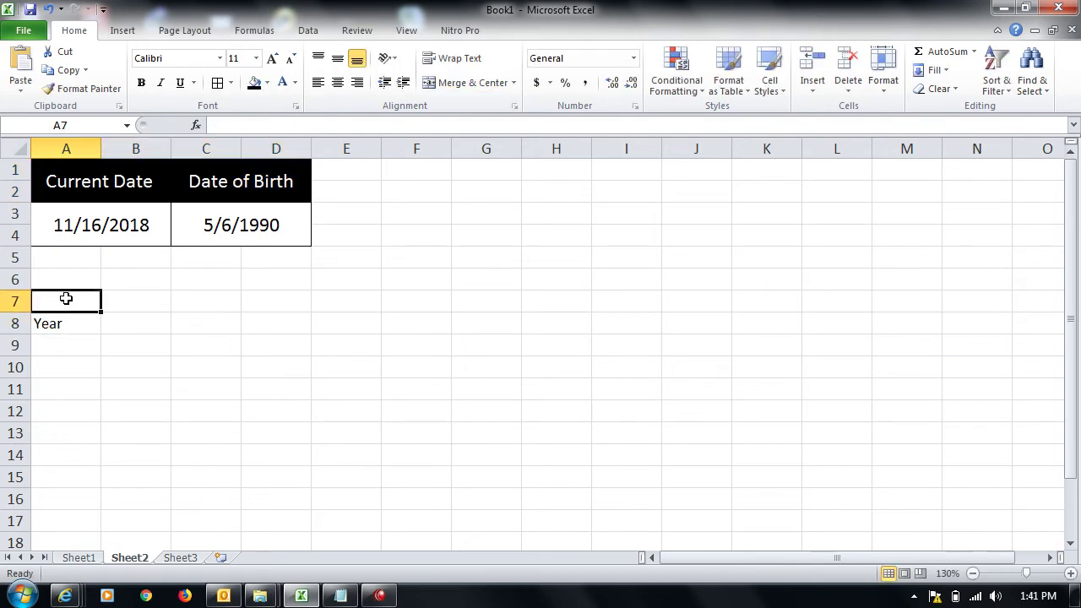
{"action": "type", "text": "Year"}
{"action": "key", "text": "Return"}
{"action": "type", "text": "Mobnt"}
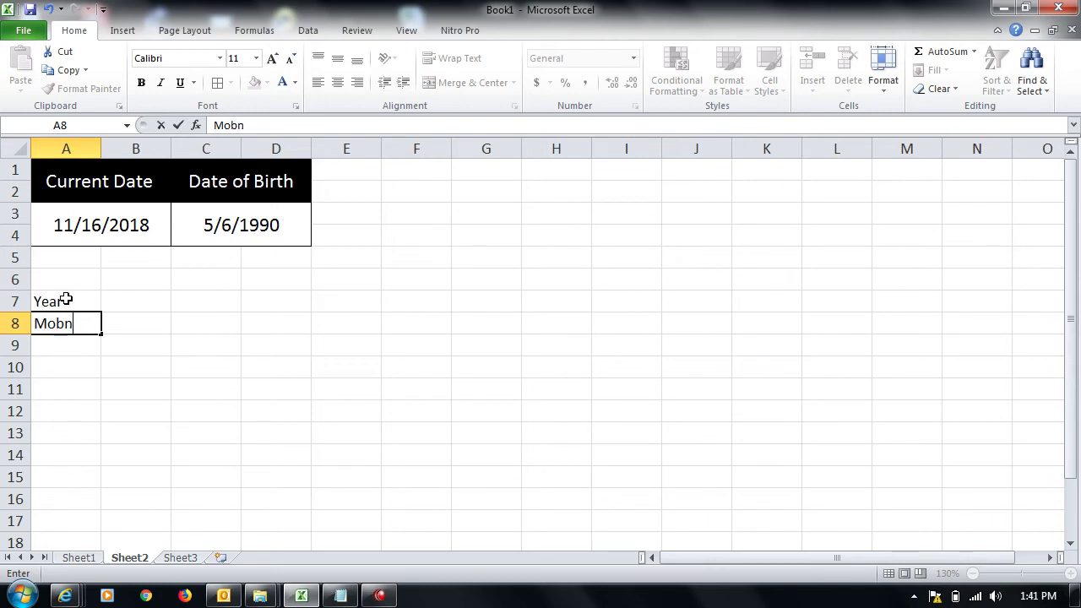
{"action": "key", "text": "BackSpace"}
{"action": "key", "text": "BackSpace"}
{"action": "key", "text": "BackSpace"}
{"action": "type", "text": "nth"}
{"action": "key", "text": "Return"}
{"action": "type", "text": "Day"}
{"action": "key", "text": "Return"}
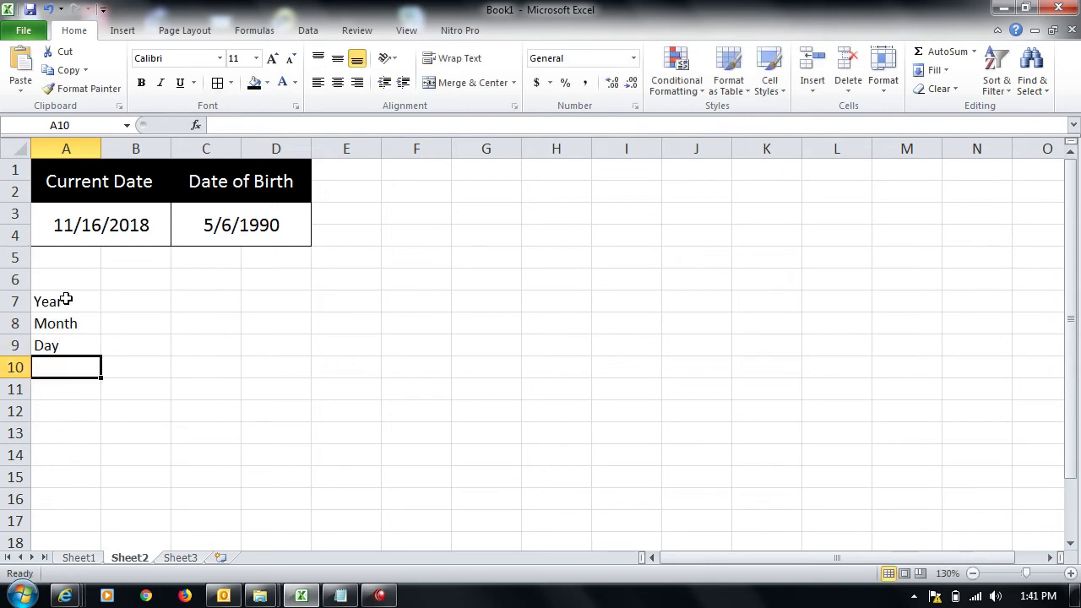
Step: Type the headings Current Date, Date of Birth and Current Age into B6:D6
{"action": "key", "text": "Up"}
{"action": "key", "text": "Up"}
{"action": "key", "text": "Up"}
{"action": "key", "text": "Up"}
{"action": "key", "text": "Right"}
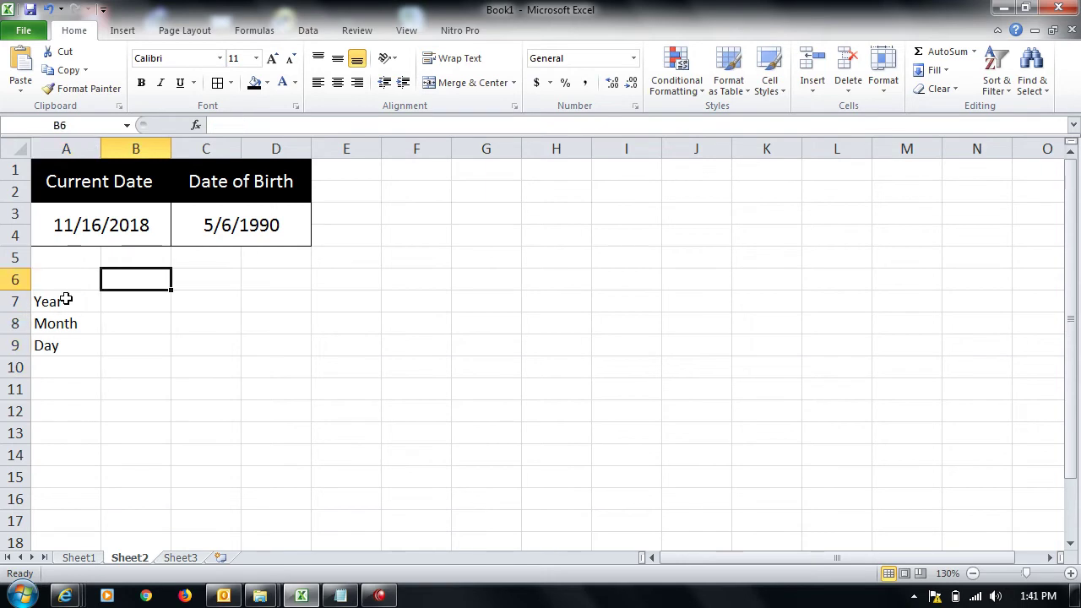
{"action": "type", "text": "Current Date"}
{"action": "key", "text": "Tab"}
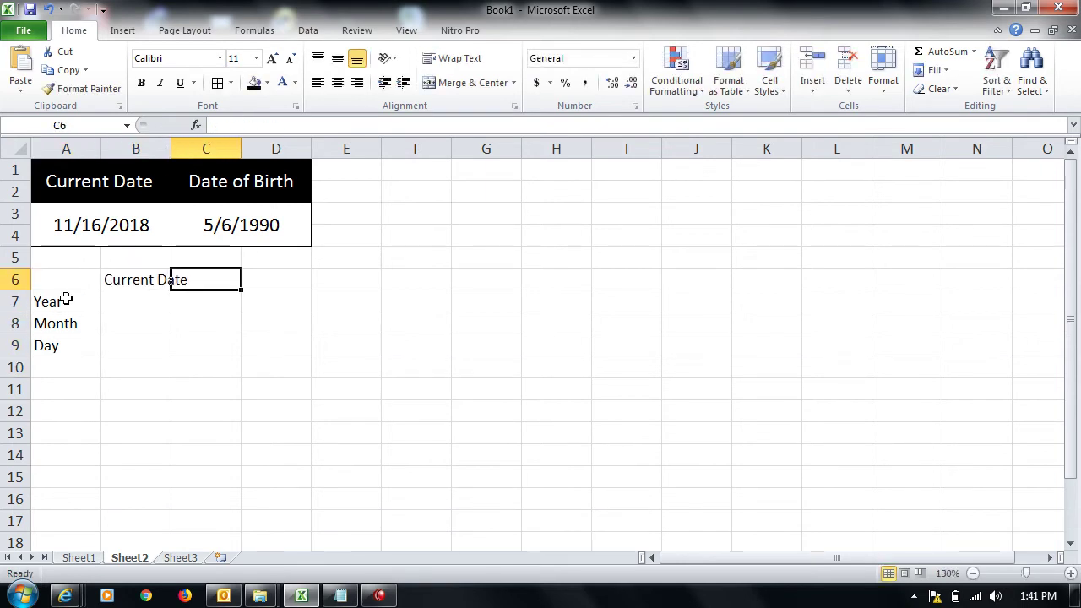
{"action": "type", "text": "Date of Brith"}
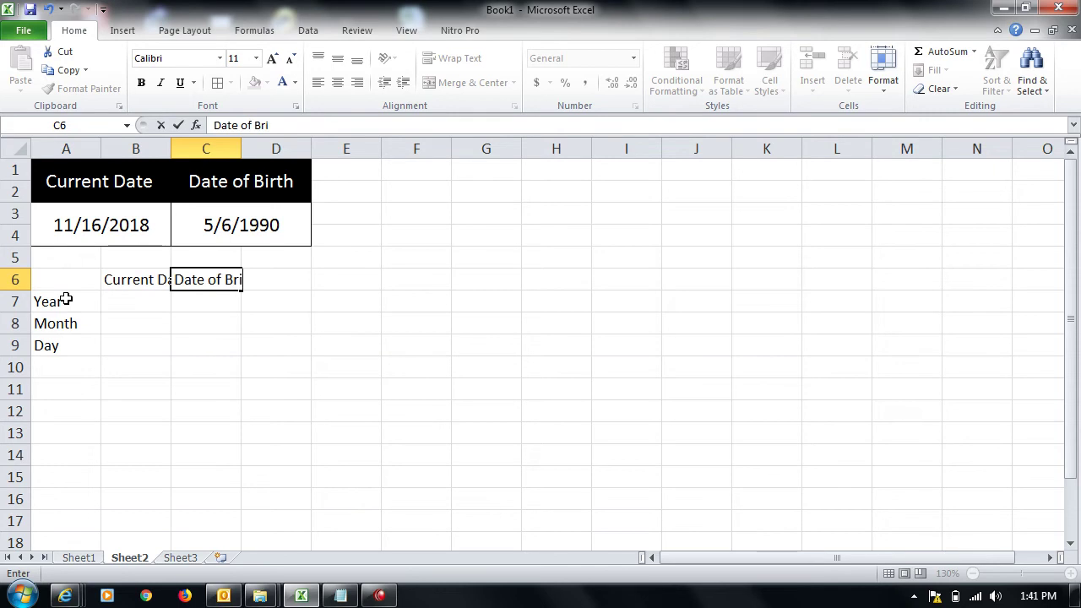
{"action": "key", "text": "BackSpace"}
{"action": "key", "text": "BackSpace"}
{"action": "key", "text": "BackSpace"}
{"action": "type", "text": "irth"}
{"action": "key", "text": "Tab"}
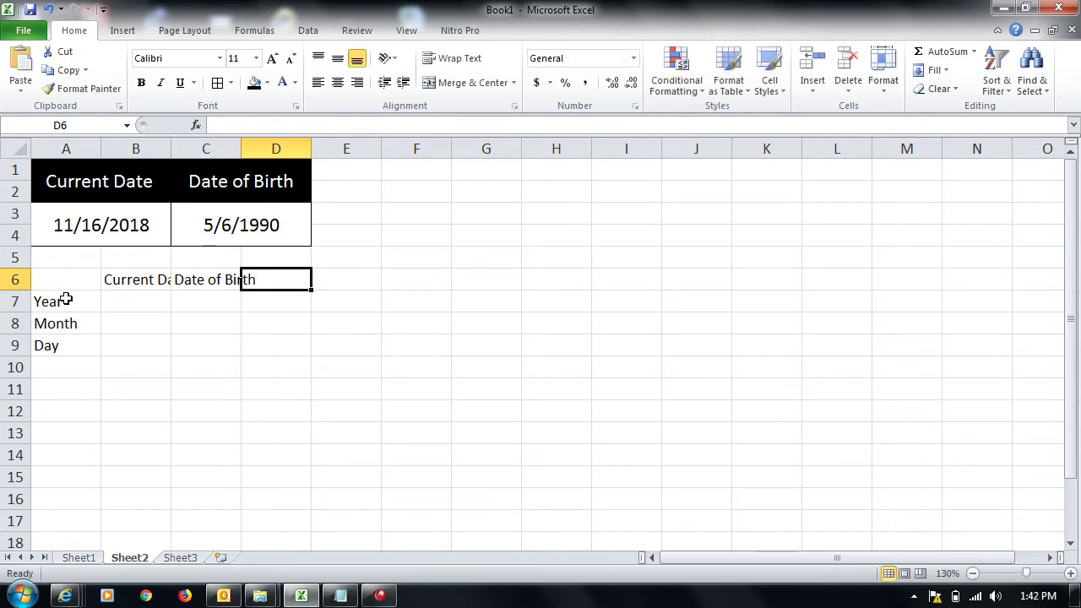
{"action": "type", "text": "Cru"}
{"action": "key", "text": "BackSpace"}
{"action": "key", "text": "BackSpace"}
{"action": "type", "text": "ureent"}
{"action": "key", "text": "BackSpace"}
{"action": "key", "text": "BackSpace"}
{"action": "key", "text": "BackSpace"}
{"action": "type", "text": "rnet"}
{"action": "key", "text": "BackSpace"}
{"action": "key", "text": "BackSpace"}
{"action": "key", "text": "BackSpace"}
{"action": "type", "text": "ent Age"}
{"action": "key", "text": "Return"}
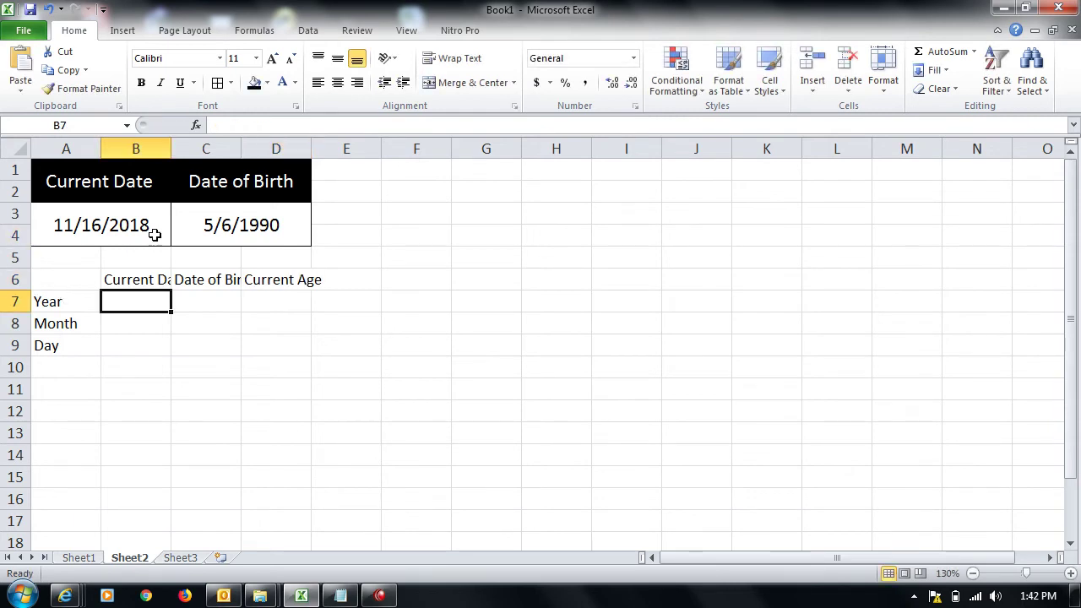
{"action": "left_click", "coordinate": [131, 283]}
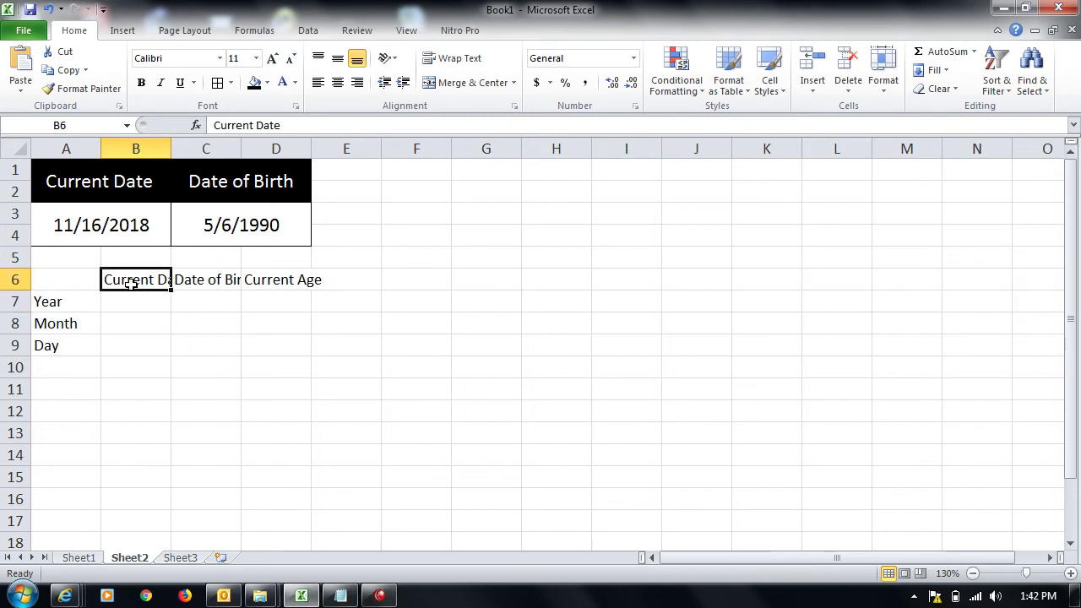
Step: Autofit columns B, C and D to fit their headings
{"action": "double_click", "coordinate": [173, 148]}
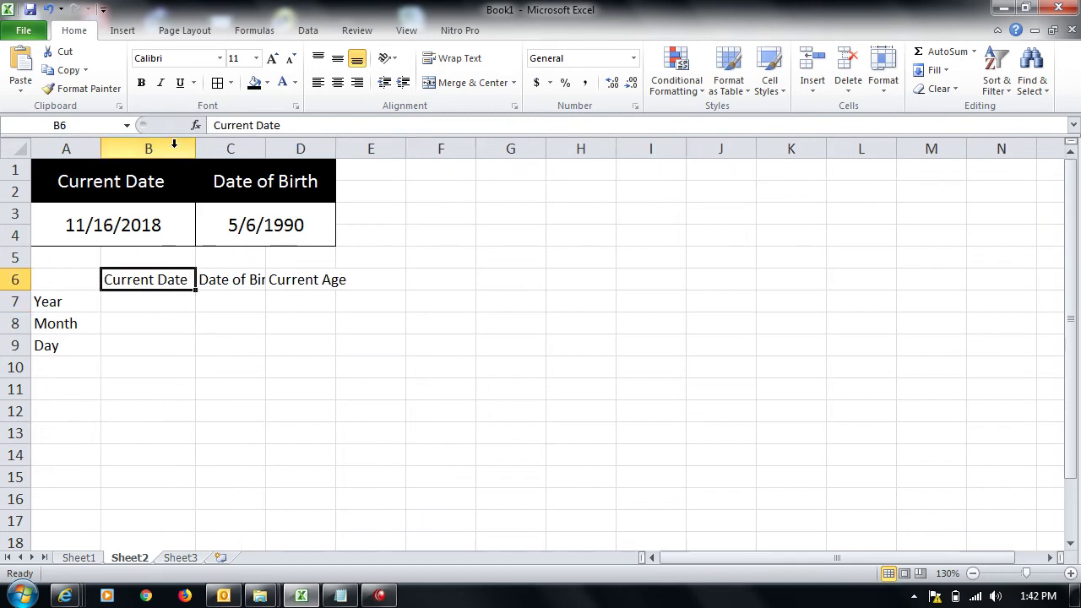
{"action": "double_click", "coordinate": [264, 145]}
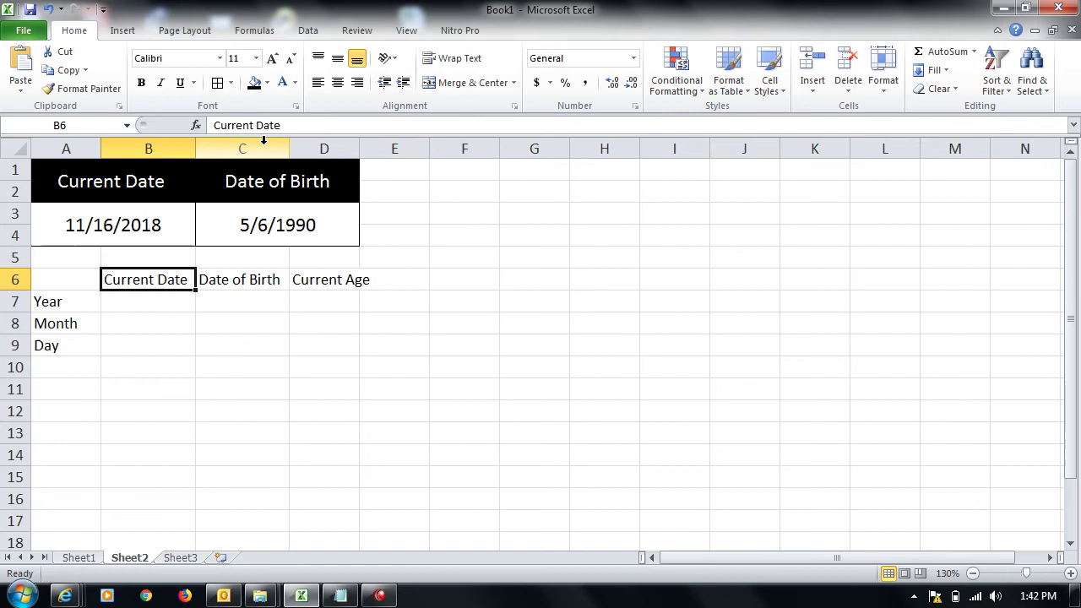
{"action": "double_click", "coordinate": [360, 149]}
Step: Apply All Borders to the A6:D9 table
{"action": "key", "text": "Left"}
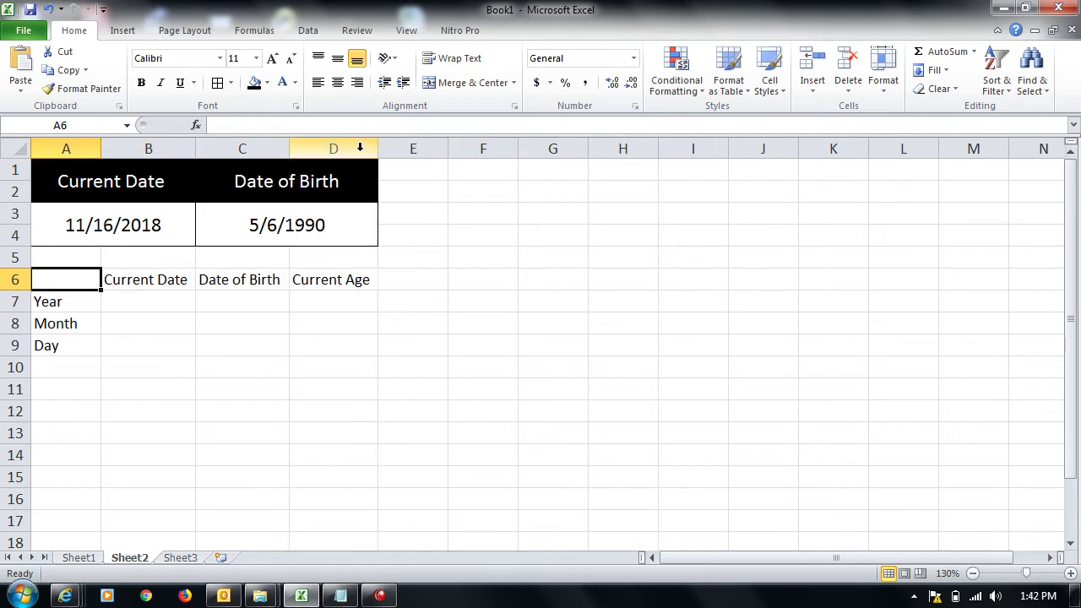
{"action": "key", "text": "shift+Right"}
{"action": "key", "text": "shift+Right"}
{"action": "key", "text": "shift+Down"}
{"action": "key", "text": "shift+Down"}
{"action": "key", "text": "shift+Right"}
{"action": "key", "text": "shift+Down"}
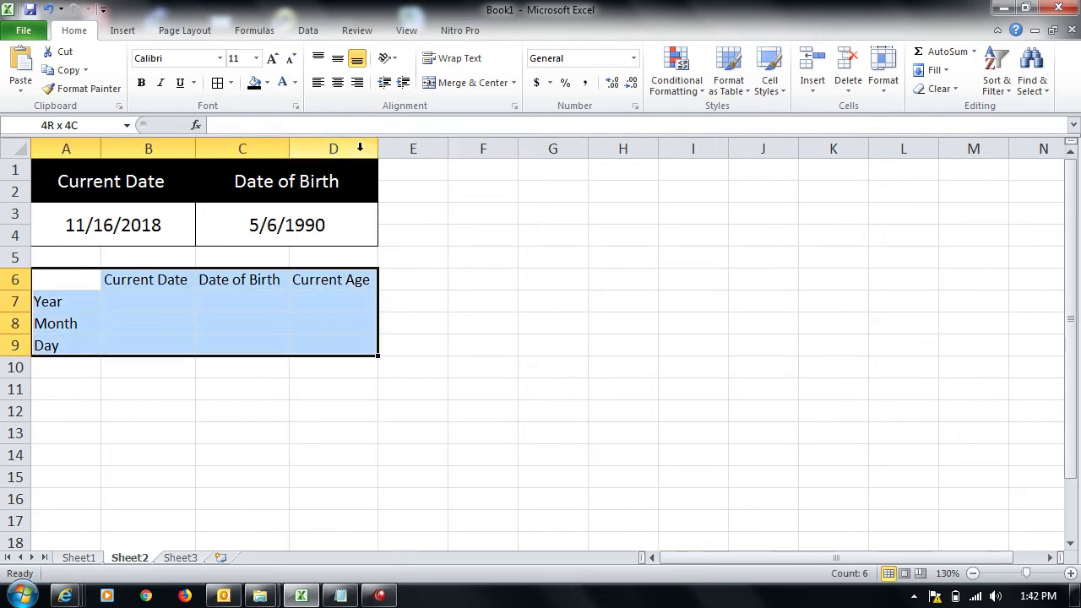
{"action": "left_click", "coordinate": [217, 87]}
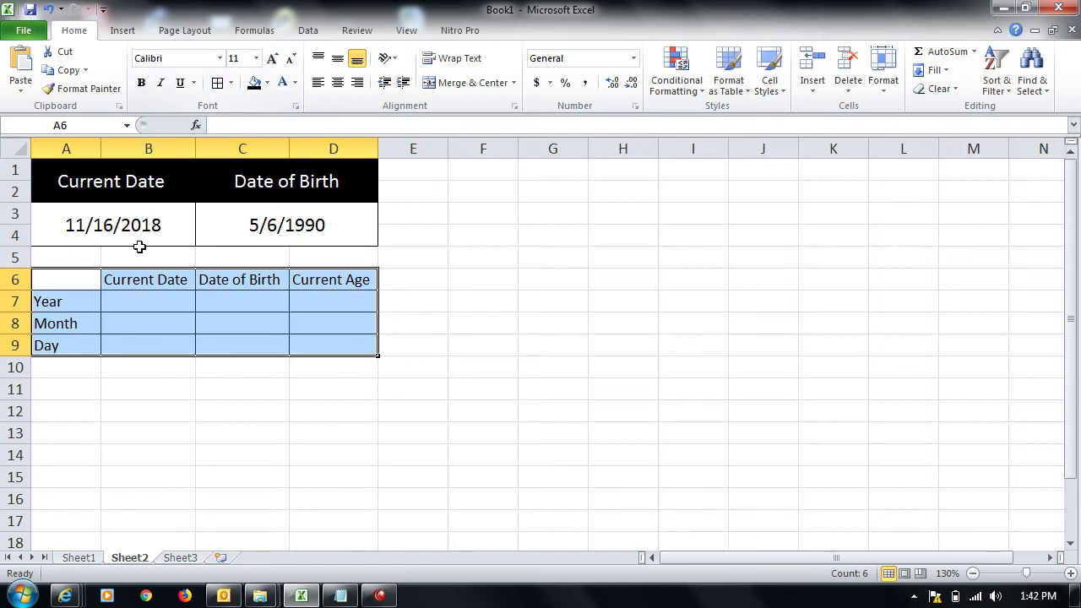
Step: Give the B6:D6 headings a black fill with white text
{"action": "left_click", "coordinate": [128, 277]}
{"action": "key", "text": "shift+Right"}
{"action": "key", "text": "shift+Right"}
{"action": "key", "text": "shift+Right"}
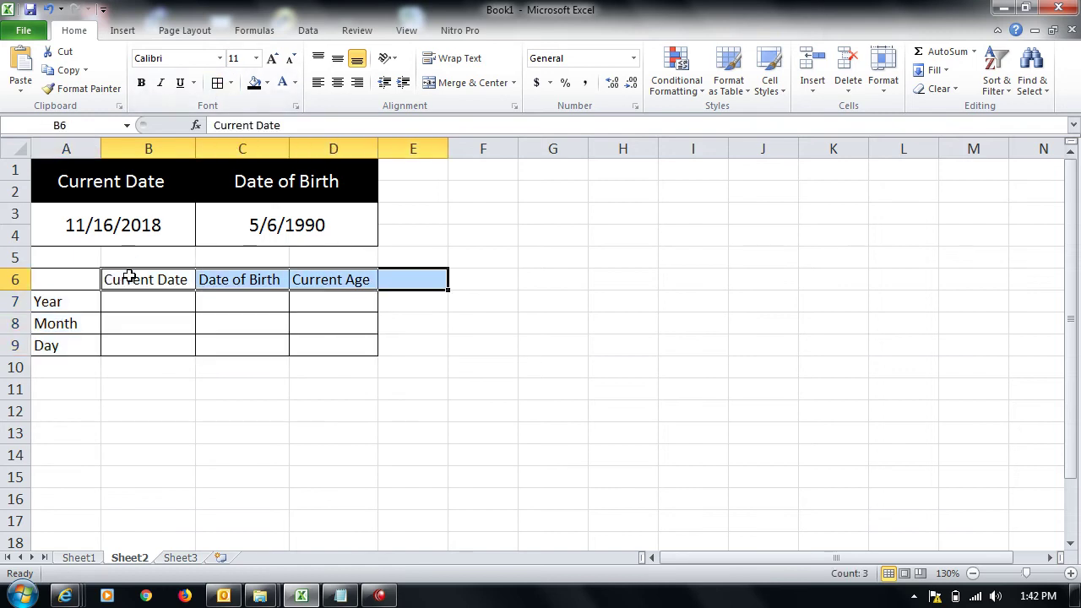
{"action": "key", "text": "shift+Left"}
{"action": "left_click", "coordinate": [253, 82]}
{"action": "left_click", "coordinate": [282, 81]}
{"action": "left_click", "coordinate": [133, 326]}
{"action": "key", "text": "ctrl+b"}
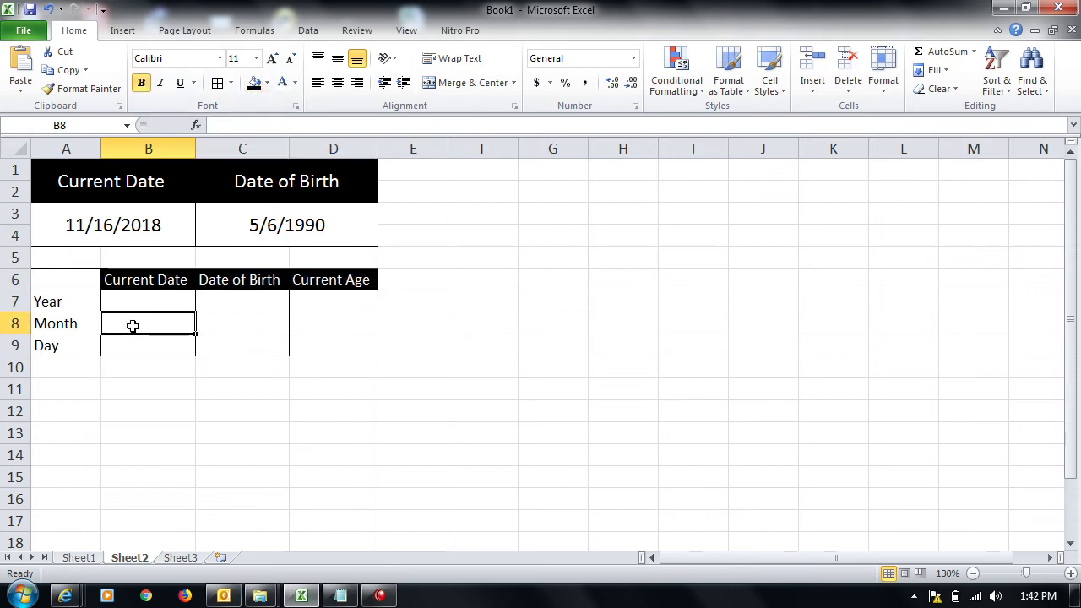
Step: Enter =YEAR(A3), =MONTH(A3) and =DAY(A3) in B7:B9, giving 2018, 11 and 16
{"action": "left_click", "coordinate": [158, 305]}
{"action": "type", "text": "="}
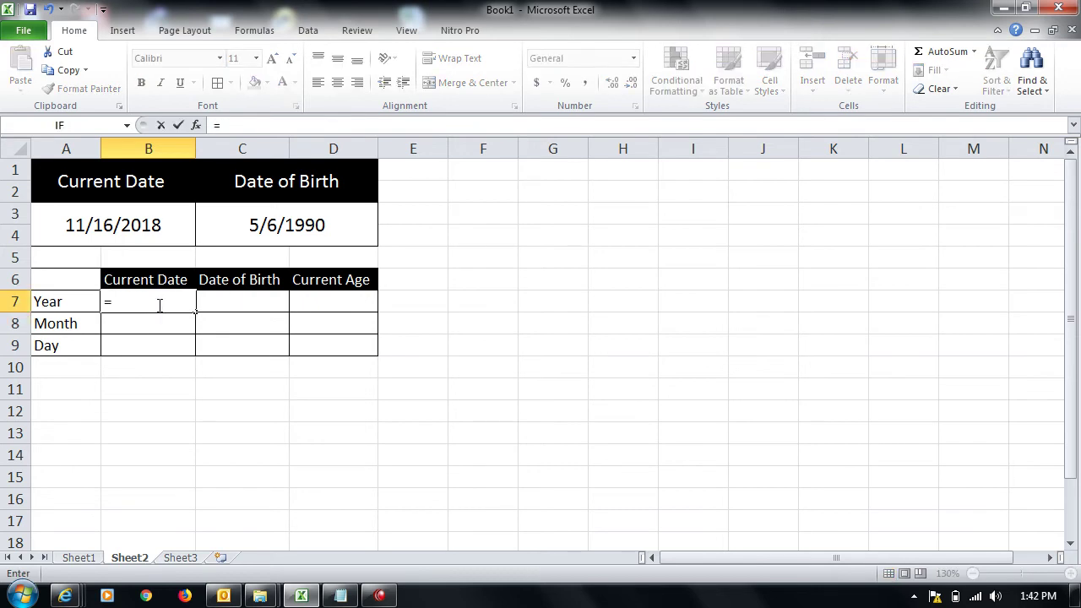
{"action": "type", "text": "year("}
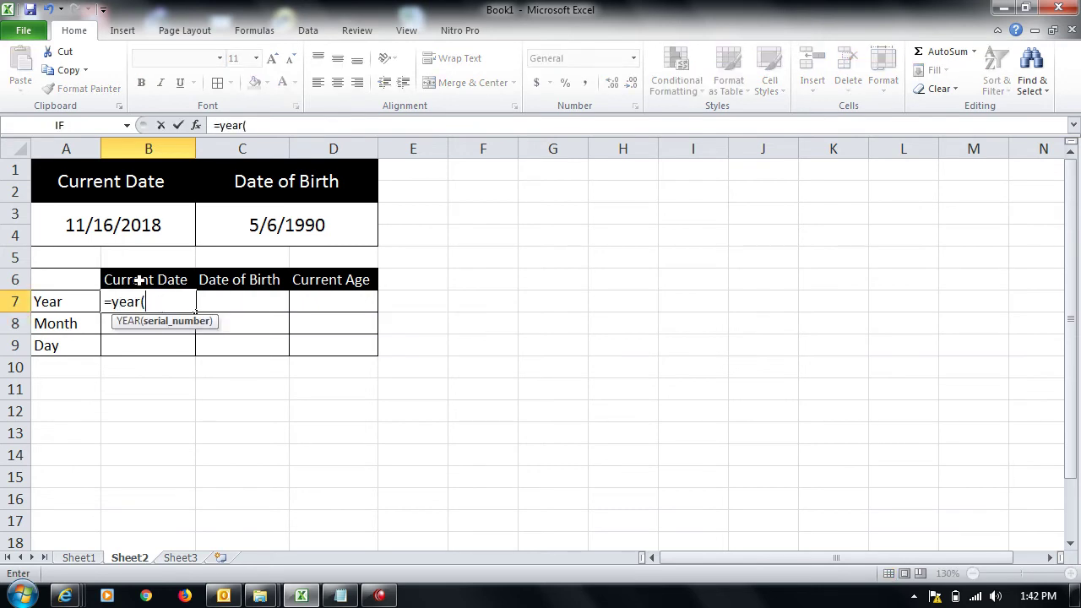
{"action": "left_click", "coordinate": [109, 225]}
{"action": "key", "text": "Return"}
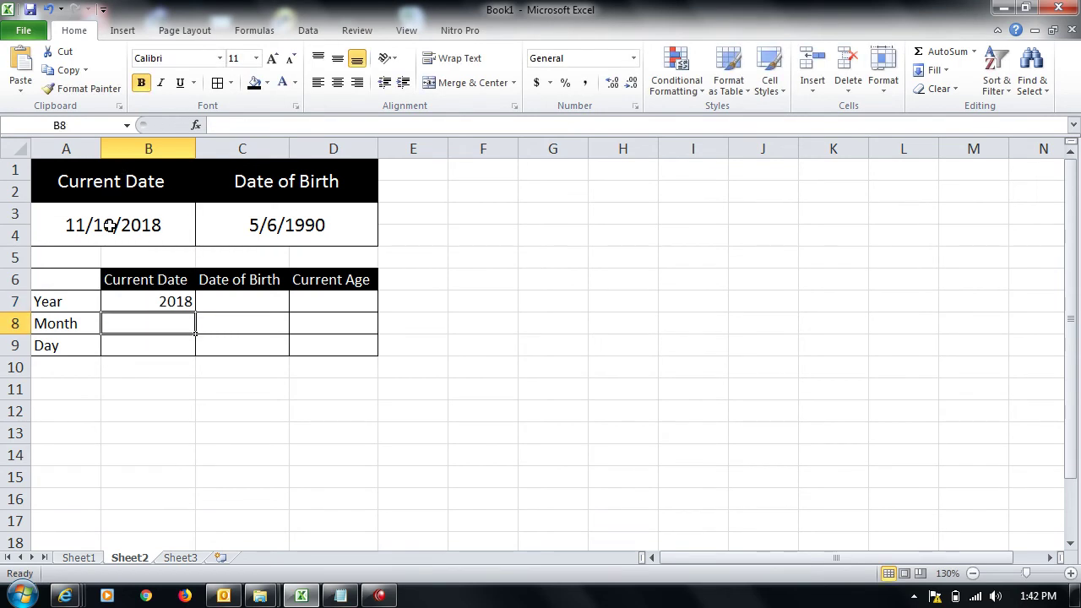
{"action": "type", "text": "=month"}
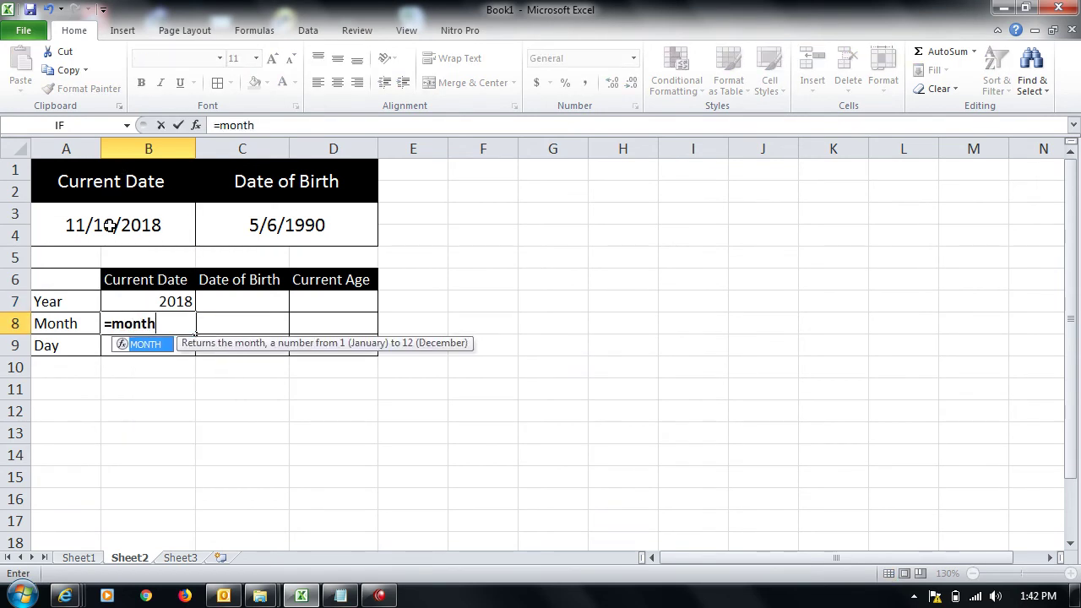
{"action": "key", "text": "BackSpace"}
{"action": "key", "text": "BackSpace"}
{"action": "key", "text": "BackSpace"}
{"action": "key", "text": "BackSpace"}
{"action": "key", "text": "BackSpace"}
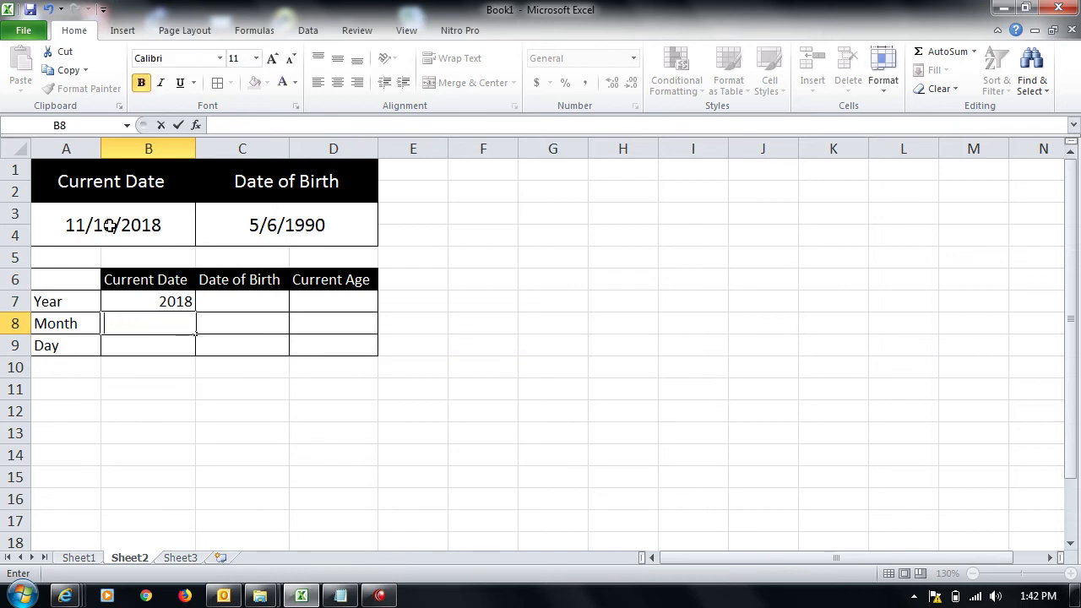
{"action": "type", "text": "="}
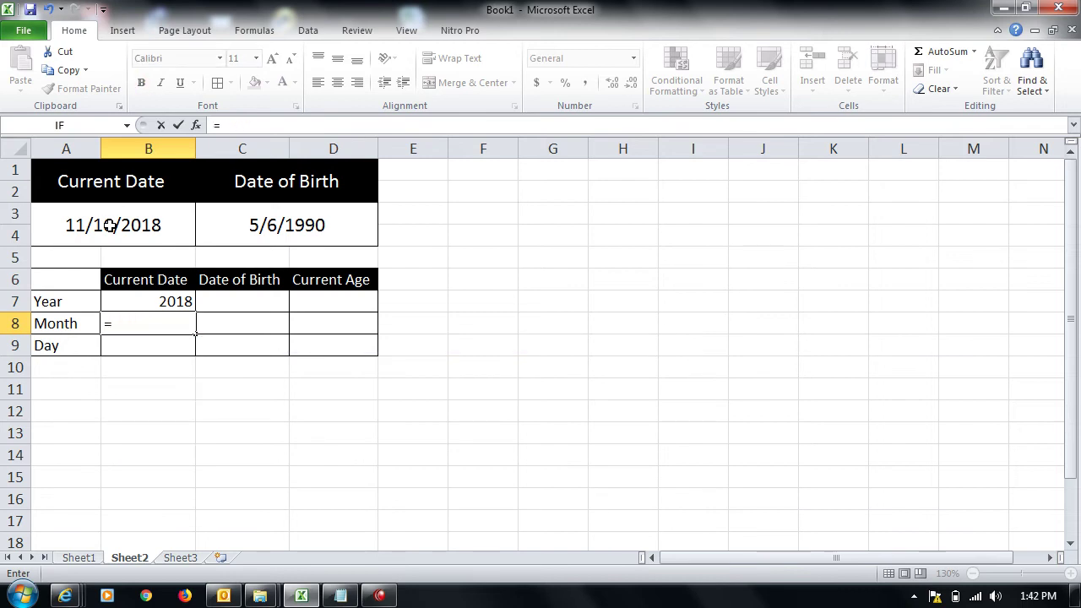
{"action": "type", "text": "month("}
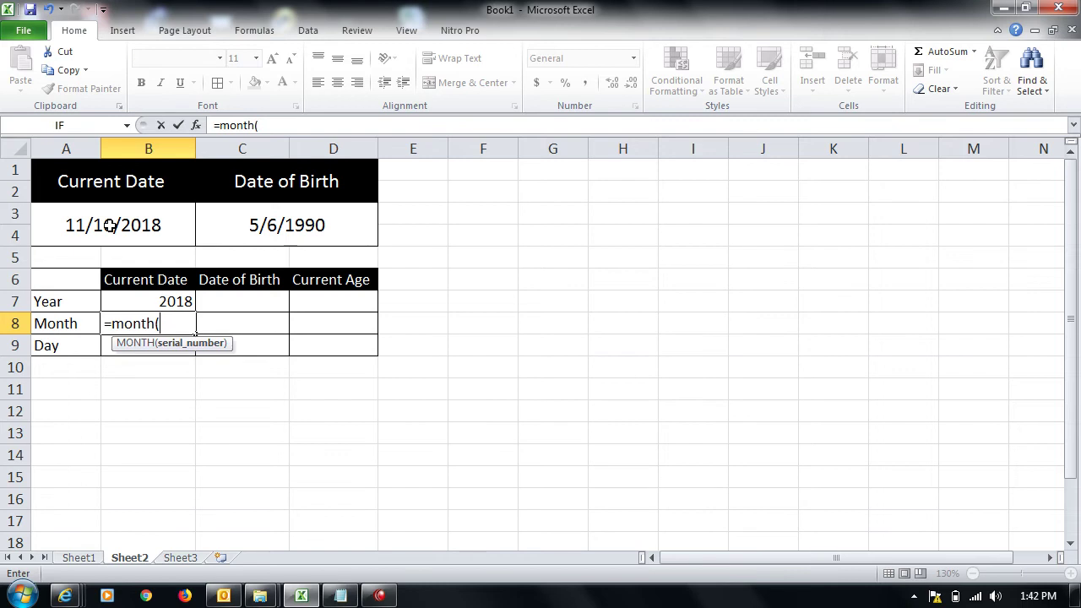
{"action": "left_click", "coordinate": [110, 225]}
{"action": "key", "text": "Return"}
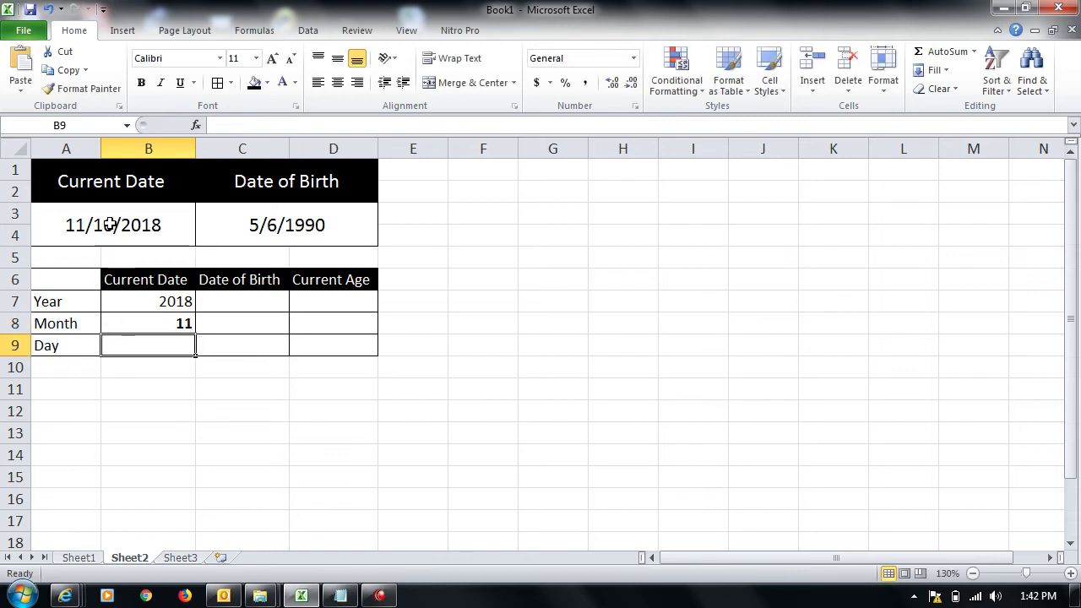
{"action": "type", "text": "=day("}
{"action": "left_click", "coordinate": [110, 225]}
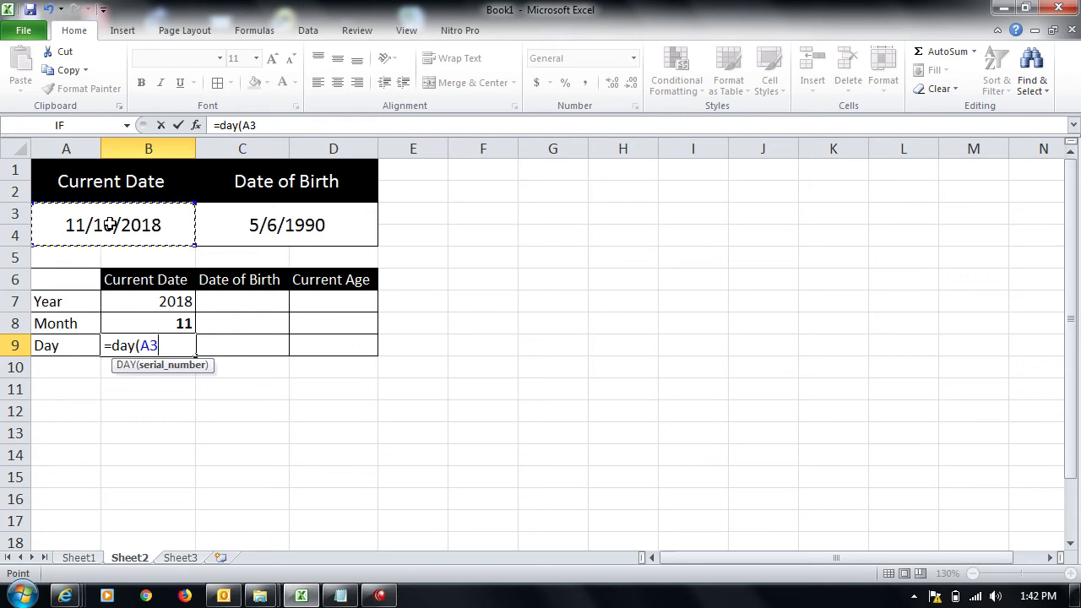
{"action": "key", "text": "Return"}
Step: Remove the bold formatting from the month value in B8
{"action": "key", "text": "Up"}
{"action": "key", "text": "Up"}
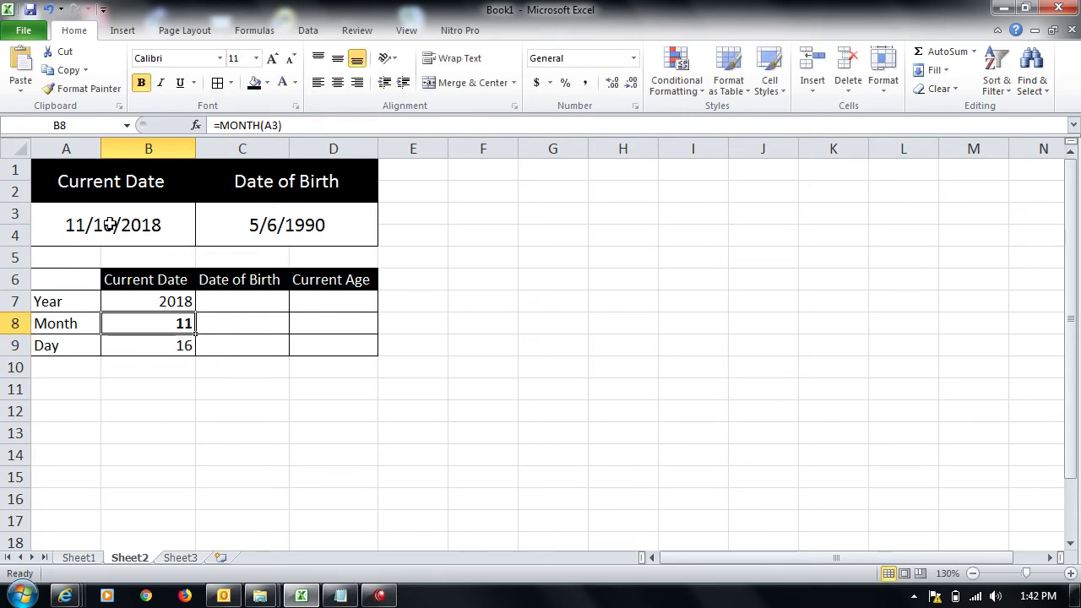
{"action": "key", "text": "ctrl+b"}
{"action": "key", "text": "ctrl+space"}
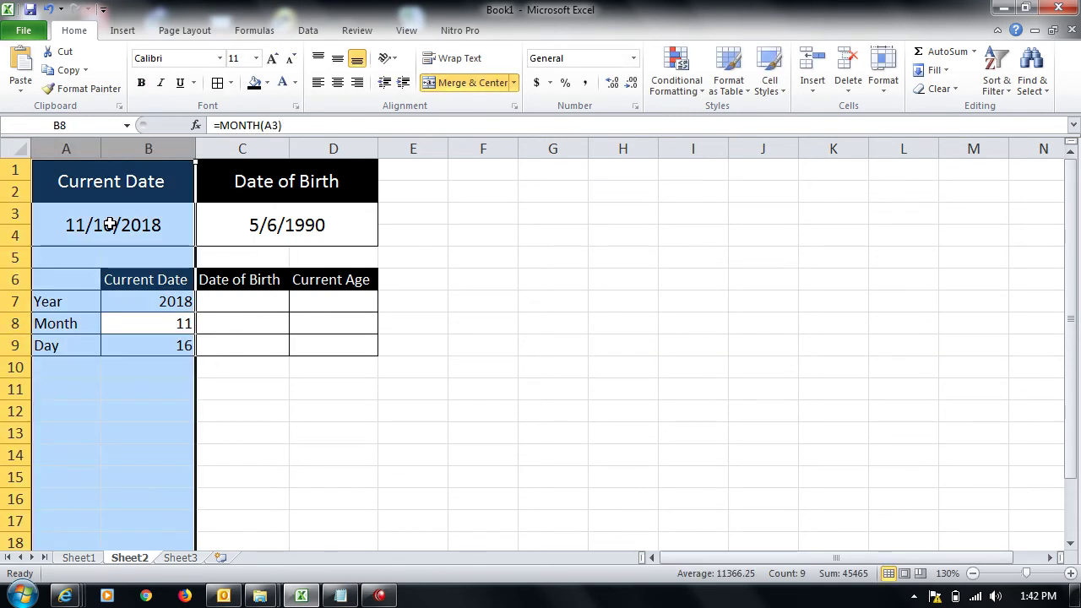
{"action": "key", "text": "Down"}
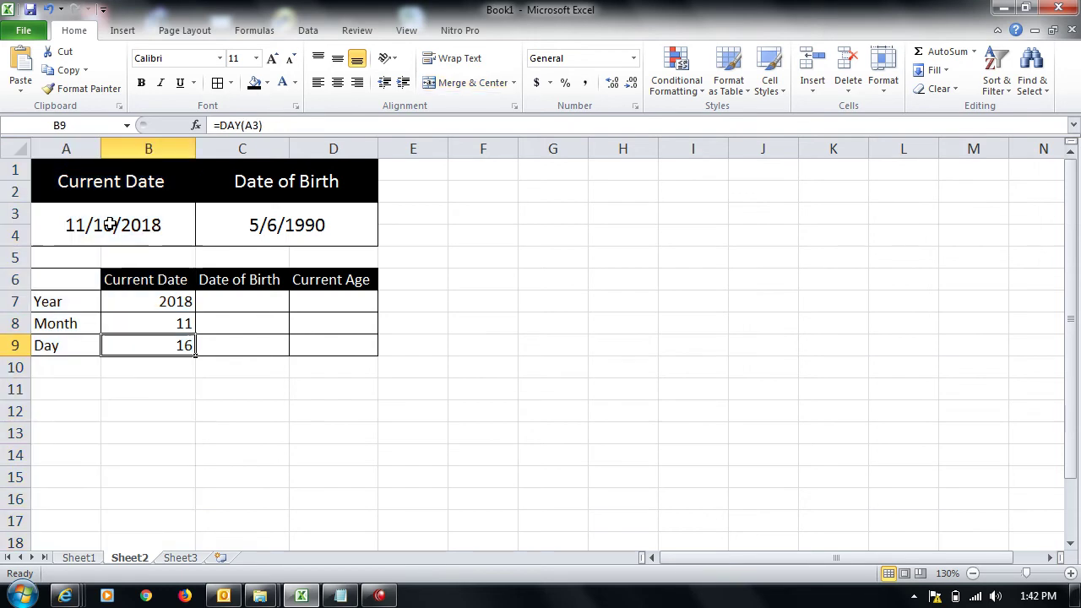
{"action": "key", "text": "Right"}
Step: Enter =YEAR(C3), =MONTH(C3) and =DAY(C3) in C7:C9, showing 1990, 5 and 6
{"action": "key", "text": "Up"}
{"action": "key", "text": "Up"}
{"action": "type", "text": "=year("}
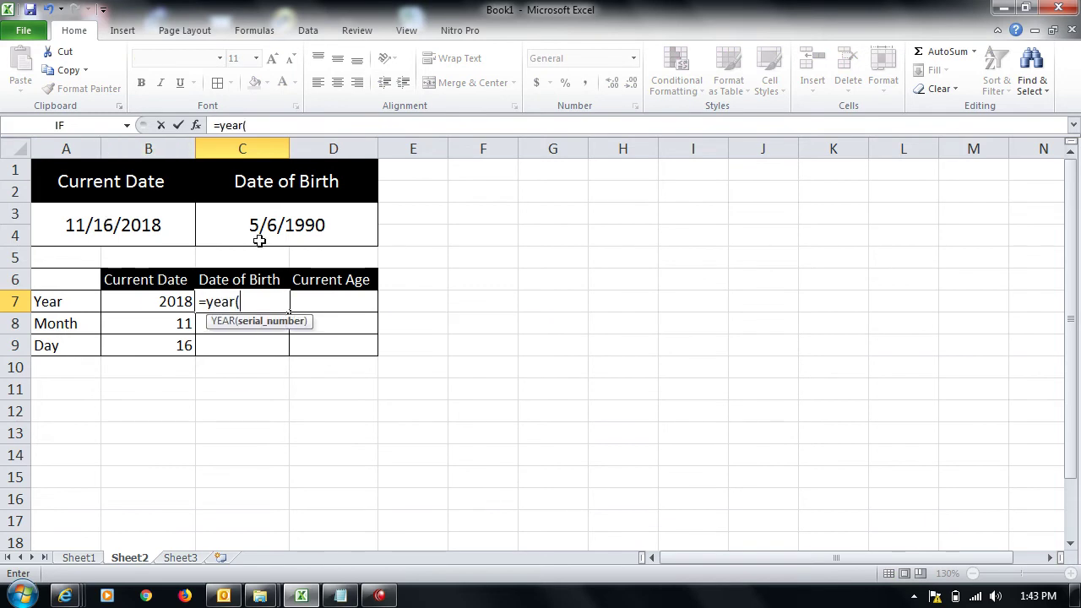
{"action": "left_click", "coordinate": [259, 232]}
{"action": "key", "text": "Return"}
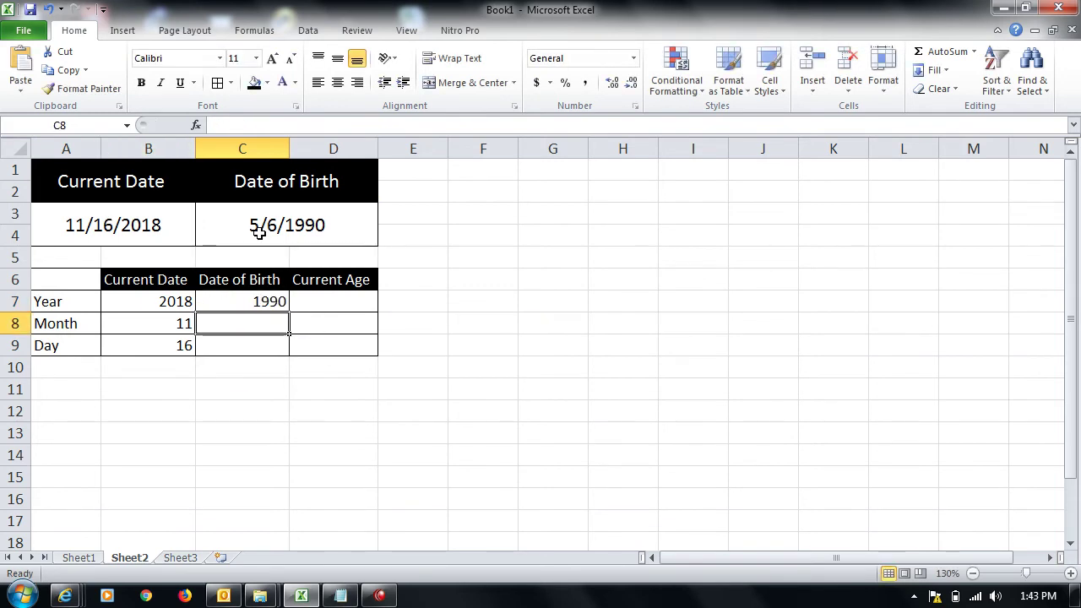
{"action": "type", "text": "="}
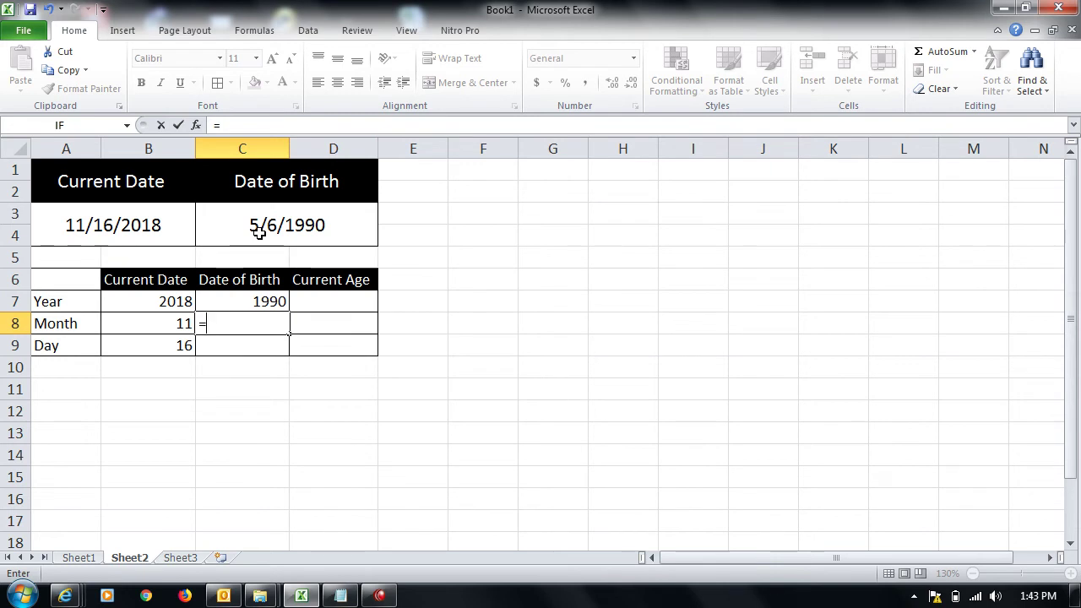
{"action": "type", "text": "month("}
{"action": "left_click", "coordinate": [259, 233]}
{"action": "key", "text": "Return"}
{"action": "type", "text": "=day("}
{"action": "left_click", "coordinate": [259, 233]}
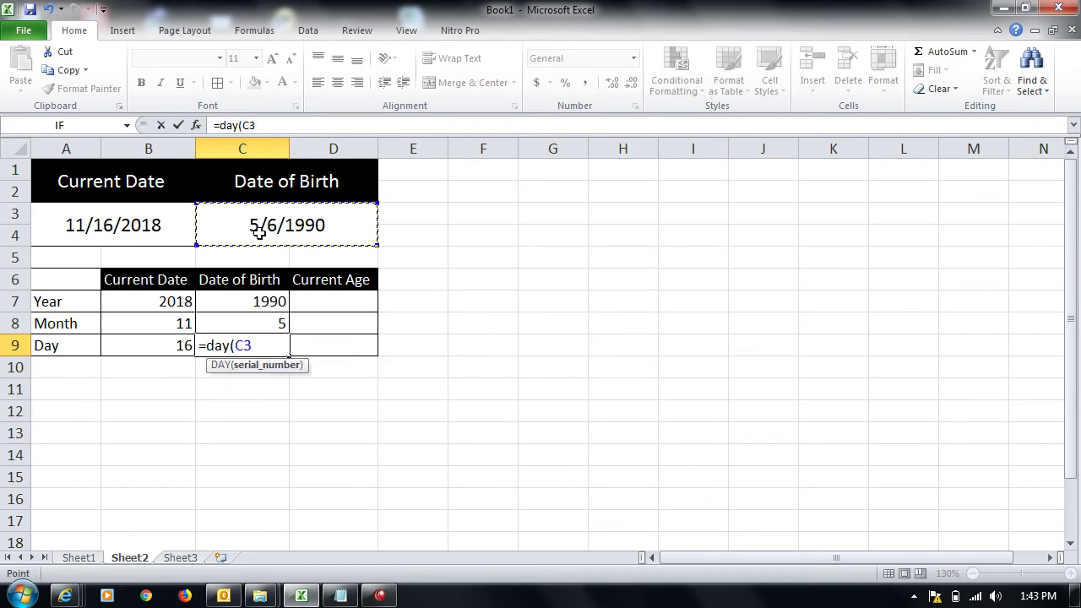
{"action": "key", "text": "Return"}
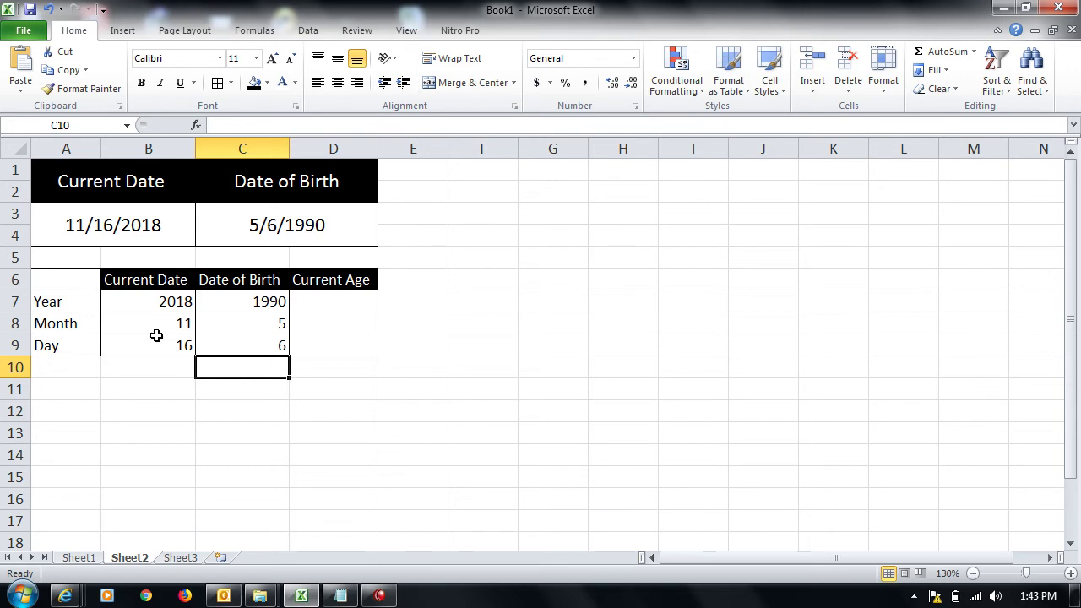
Step: Review the =YEAR(C3) formula in C7
{"action": "left_click", "coordinate": [240, 302]}
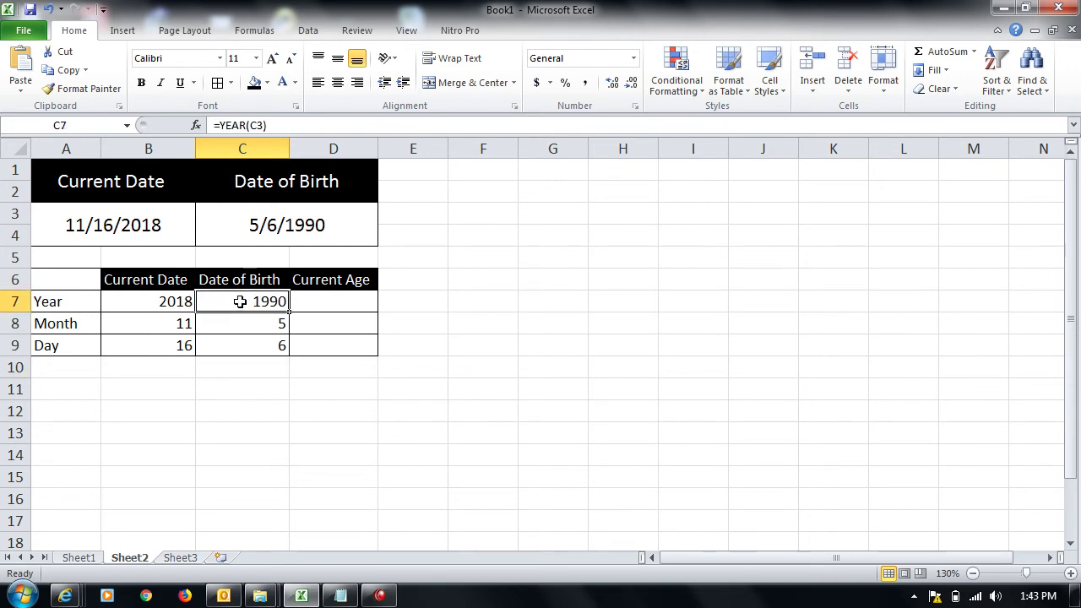
{"action": "key", "text": "Down"}
{"action": "key", "text": "Down"}
{"action": "key", "text": "Right"}
{"action": "key", "text": "Up"}
{"action": "key", "text": "Up"}
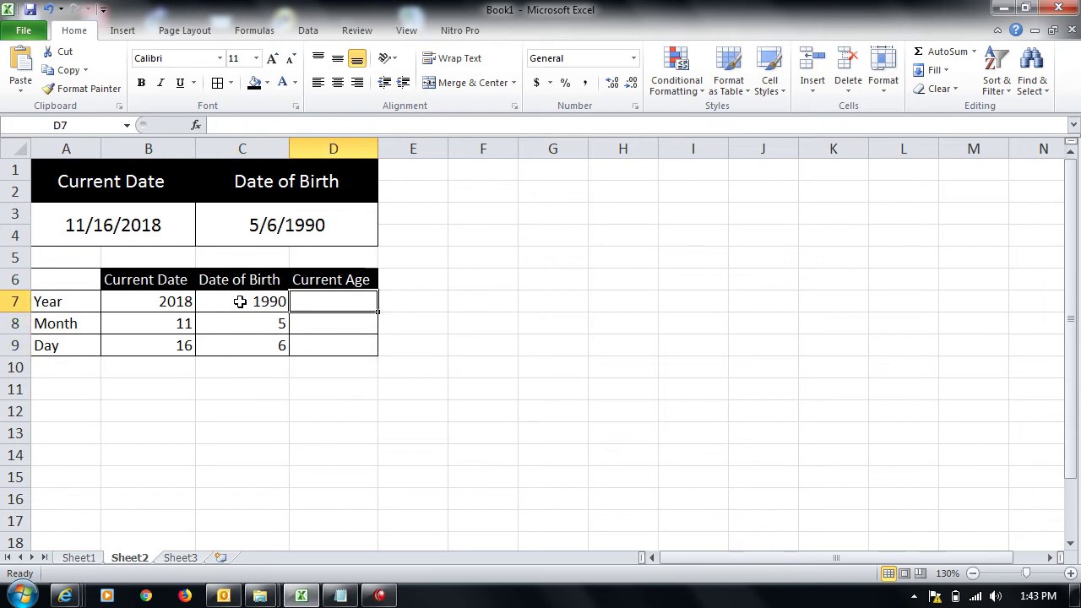
Step: Enter =B7-C7, =B8-C8 and =B9-C9 in D7:D9, giving ages 28, 6 and 10
{"action": "type", "text": "="}
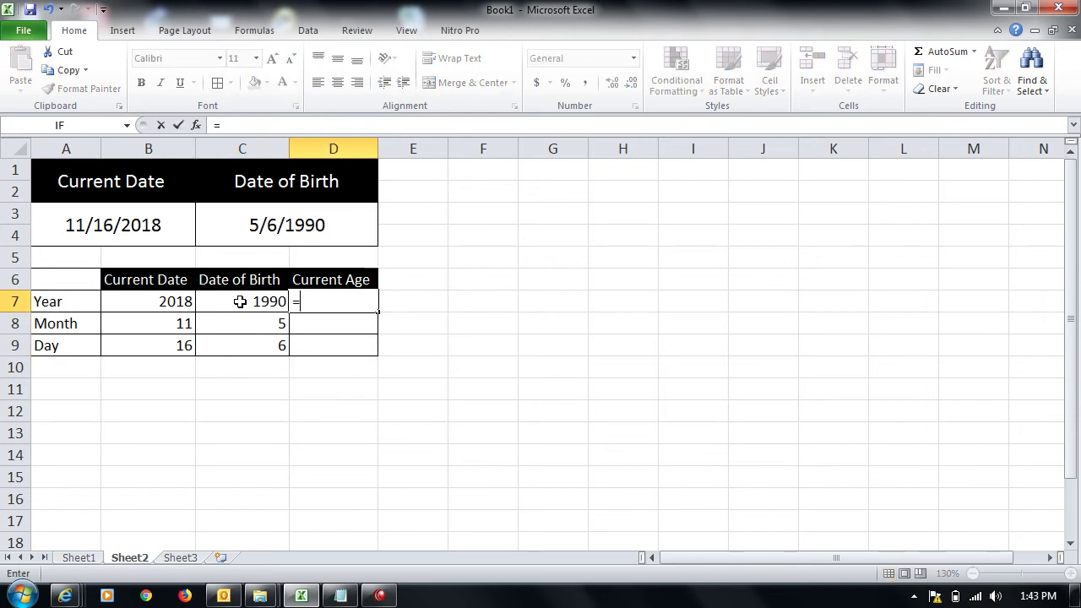
{"action": "key", "text": "Left"}
{"action": "key", "text": "Left"}
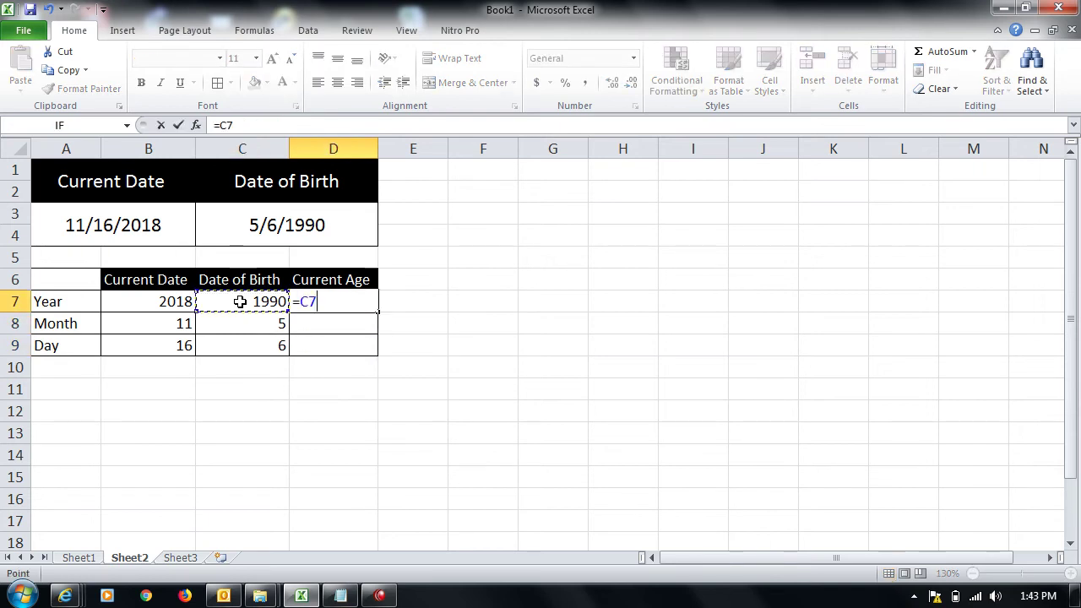
{"action": "type", "text": "-"}
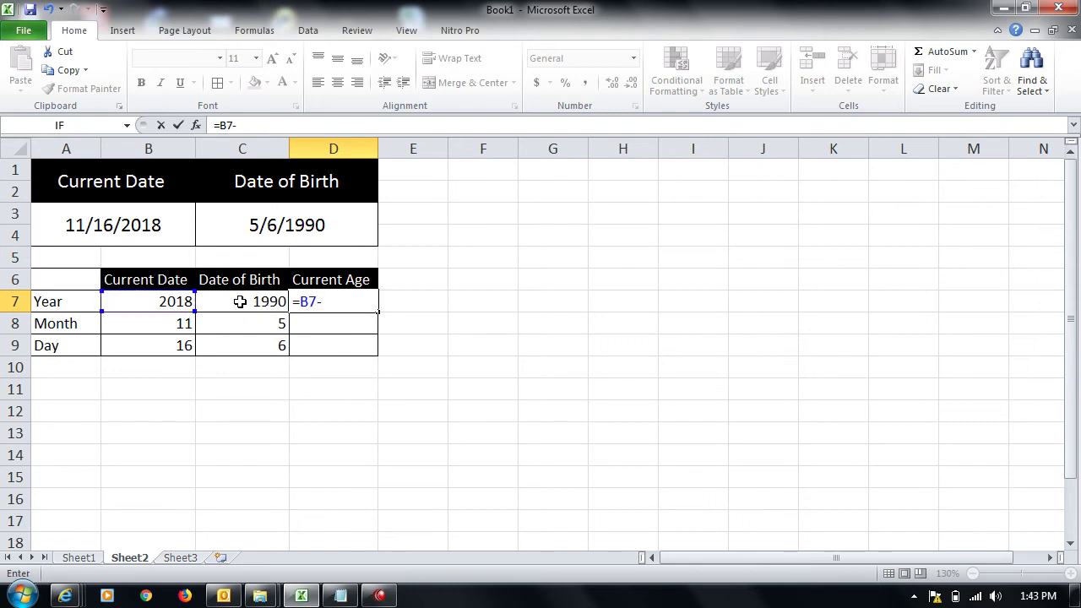
{"action": "left_click", "coordinate": [240, 301]}
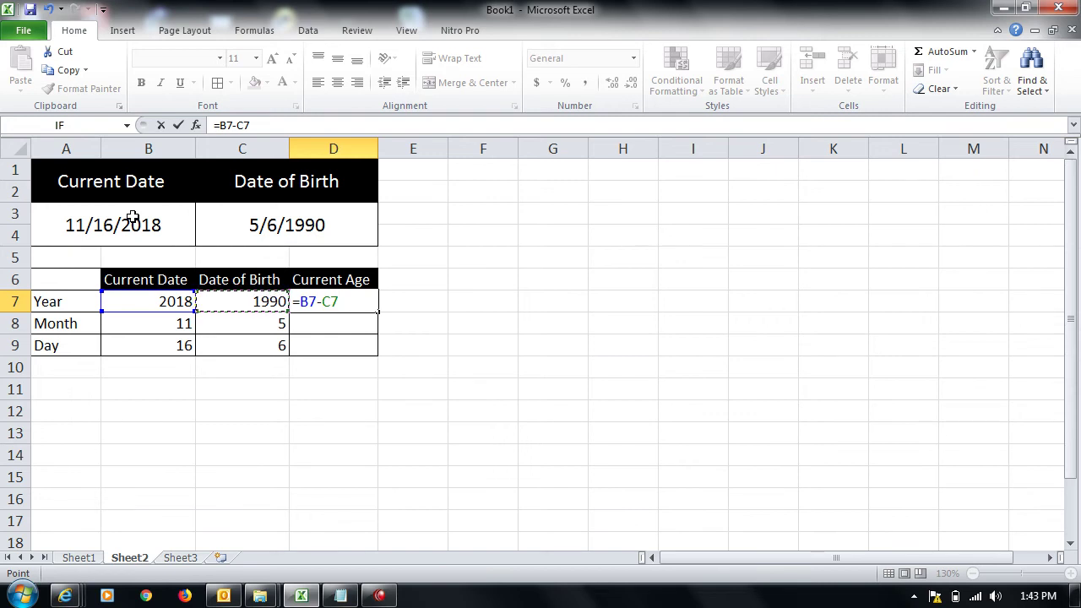
{"action": "key", "text": "Return"}
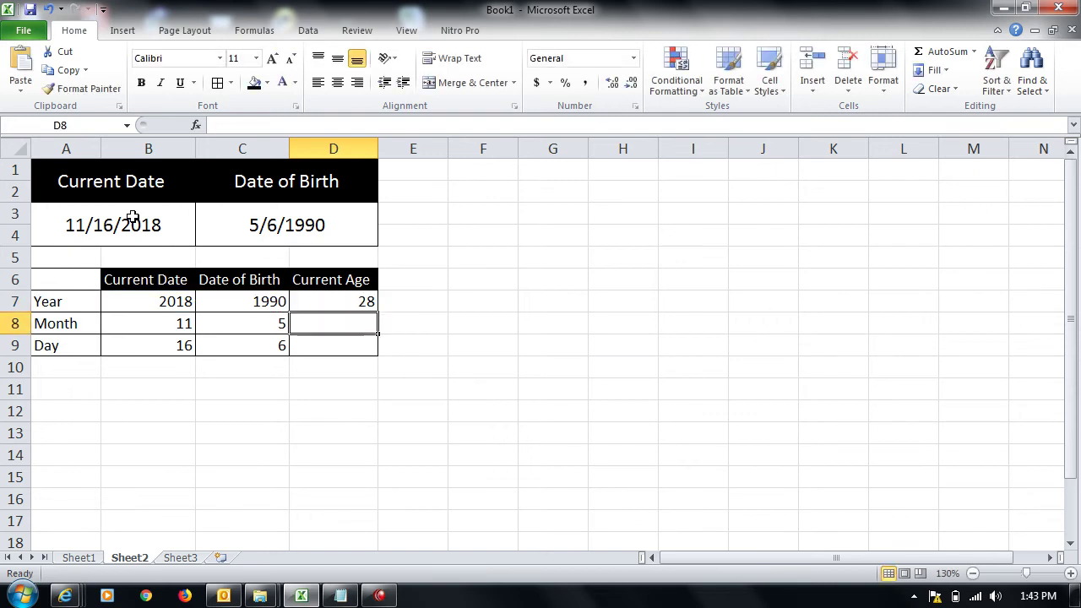
{"action": "type", "text": "="}
{"action": "key", "text": "Left"}
{"action": "key", "text": "Left"}
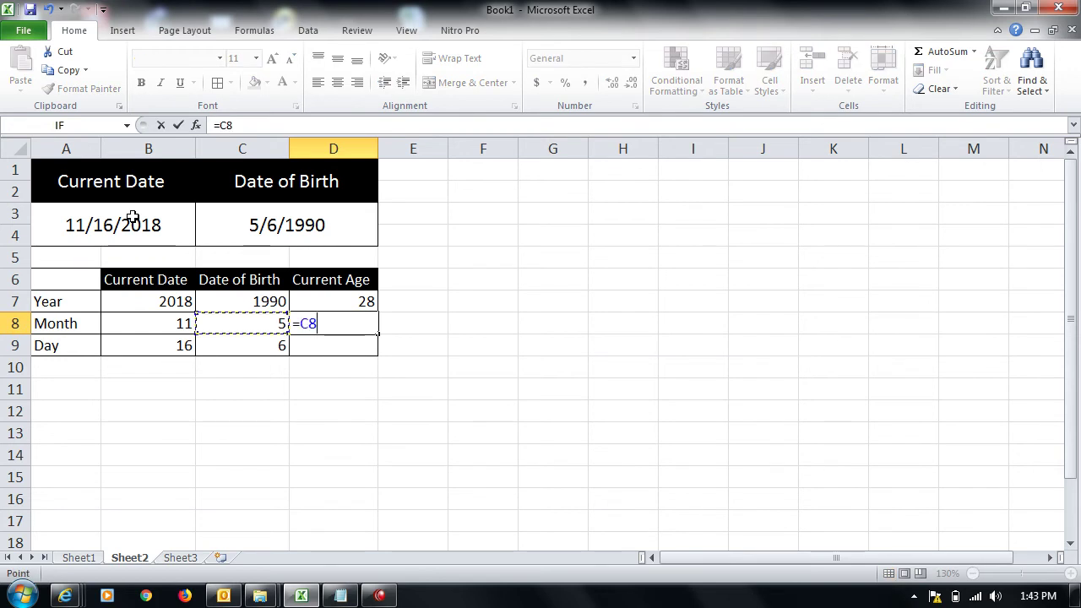
{"action": "type", "text": "-"}
{"action": "key", "text": "Left"}
{"action": "key", "text": "Return"}
{"action": "type", "text": "="}
{"action": "key", "text": "Left"}
{"action": "key", "text": "Left"}
{"action": "type", "text": "-"}
{"action": "key", "text": "Left"}
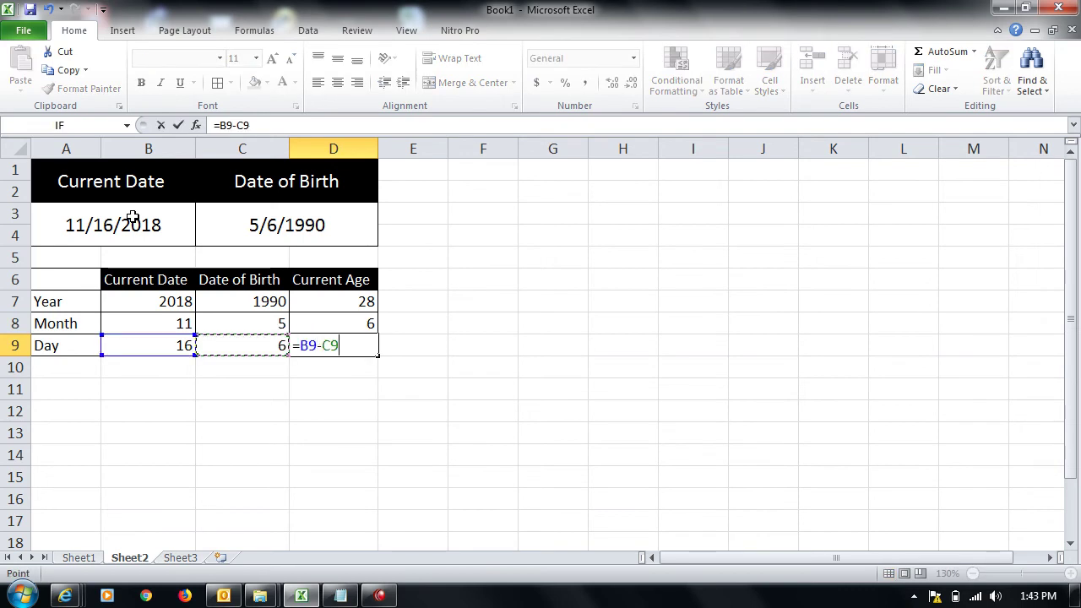
{"action": "key", "text": "Return"}
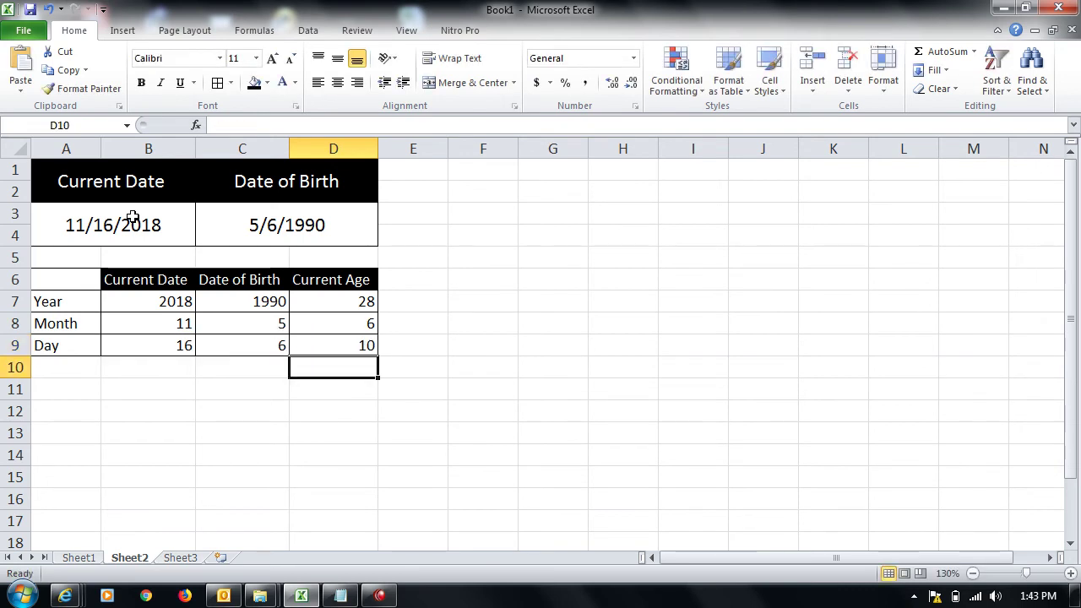
{"action": "key", "text": "Left"}
{"action": "key", "text": "Left"}
{"action": "key", "text": "Left"}
{"action": "key", "text": "Down"}
{"action": "key", "text": "Down"}
Step: Enter the labels Days of the year, Days of the month, Days and Total days in A12:A15
{"action": "type", "text": "ear"}
{"action": "key", "text": "BackSpace"}
{"action": "key", "text": "BackSpace"}
{"action": "key", "text": "BackSpace"}
{"action": "key", "text": "BackSpace"}
{"action": "type", "text": "Days of the "}
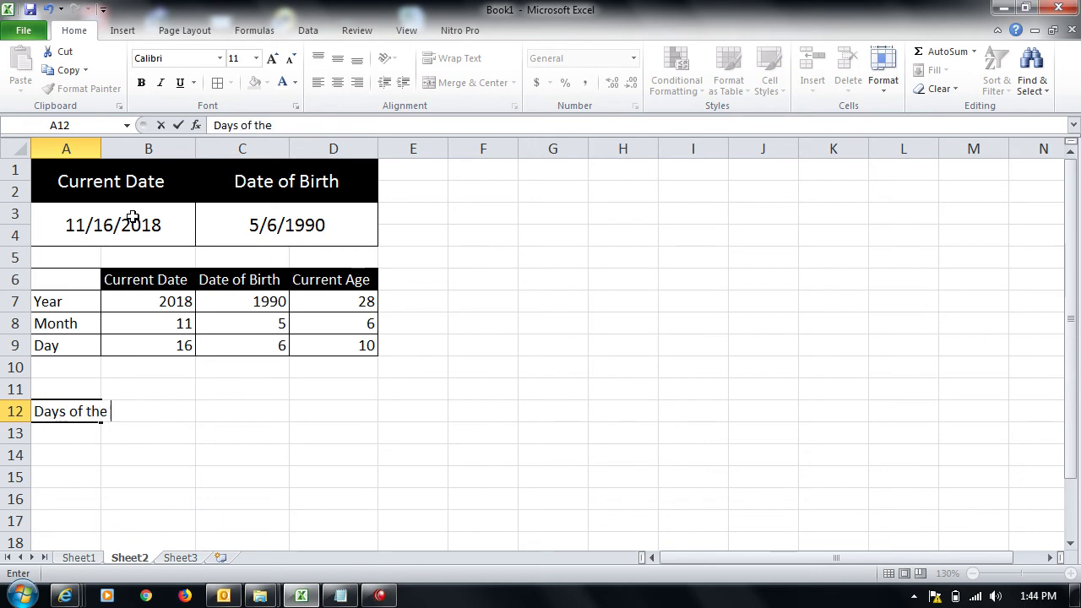
{"action": "type", "text": "year"}
{"action": "key", "text": "Return"}
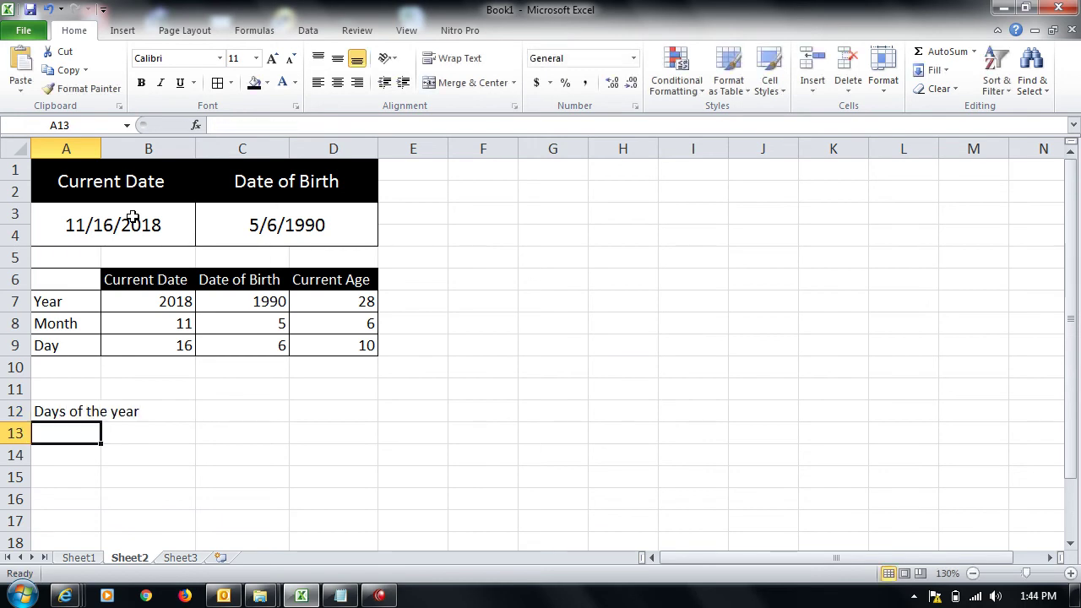
{"action": "type", "text": "Days of the month"}
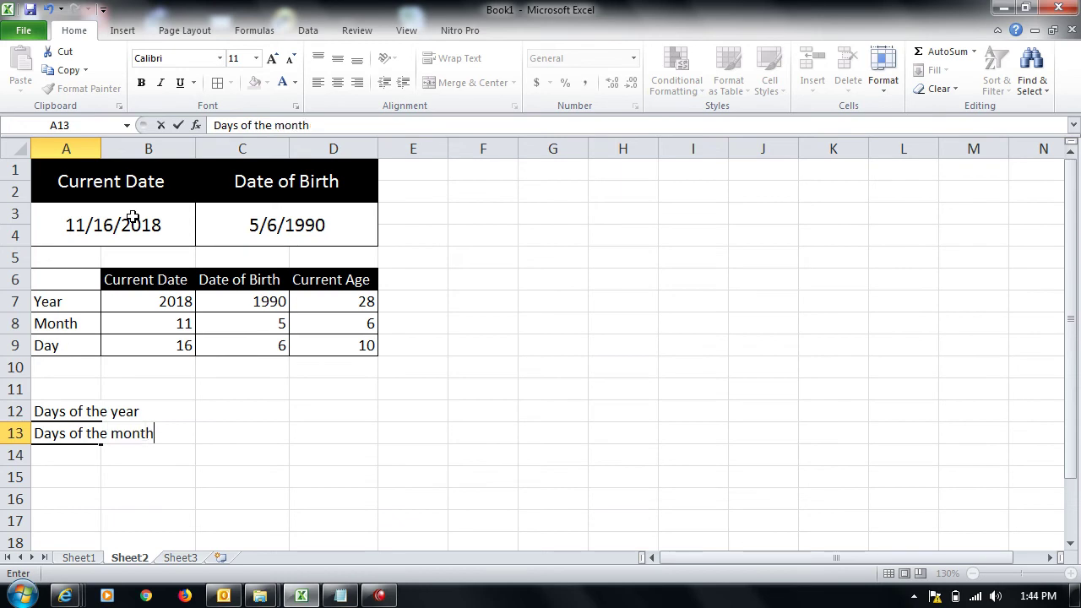
{"action": "key", "text": "Return"}
{"action": "type", "text": "D"}
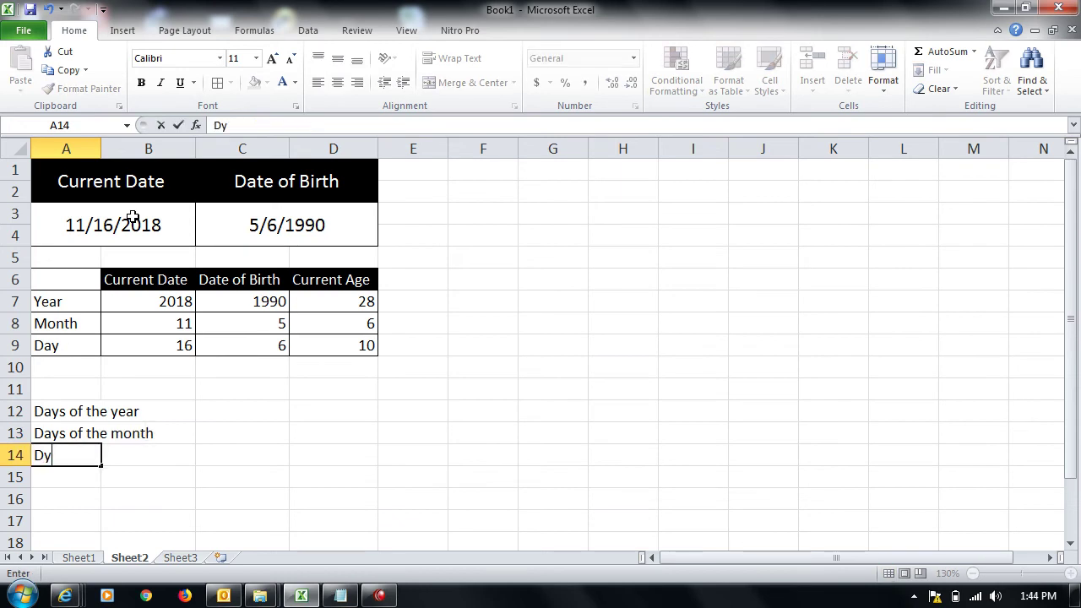
{"action": "type", "text": "ays"}
{"action": "key", "text": "Return"}
{"action": "type", "text": "D"}
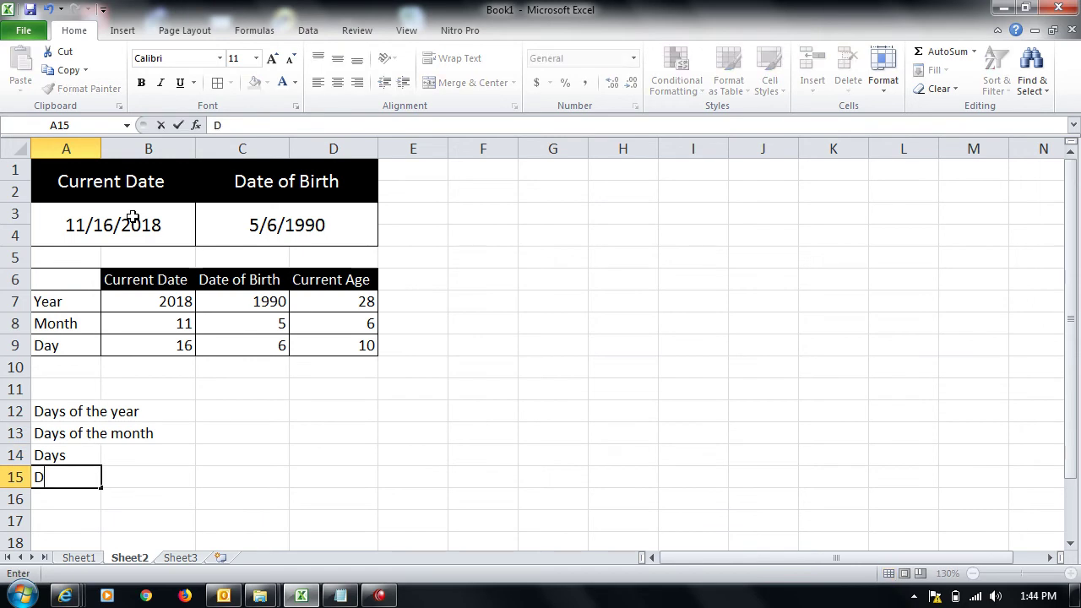
{"action": "type", "text": "otal dya"}
{"action": "key", "text": "BackSpace"}
{"action": "key", "text": "BackSpace"}
{"action": "key", "text": "Up"}
{"action": "key", "text": "Up"}
{"action": "key", "text": "Up"}
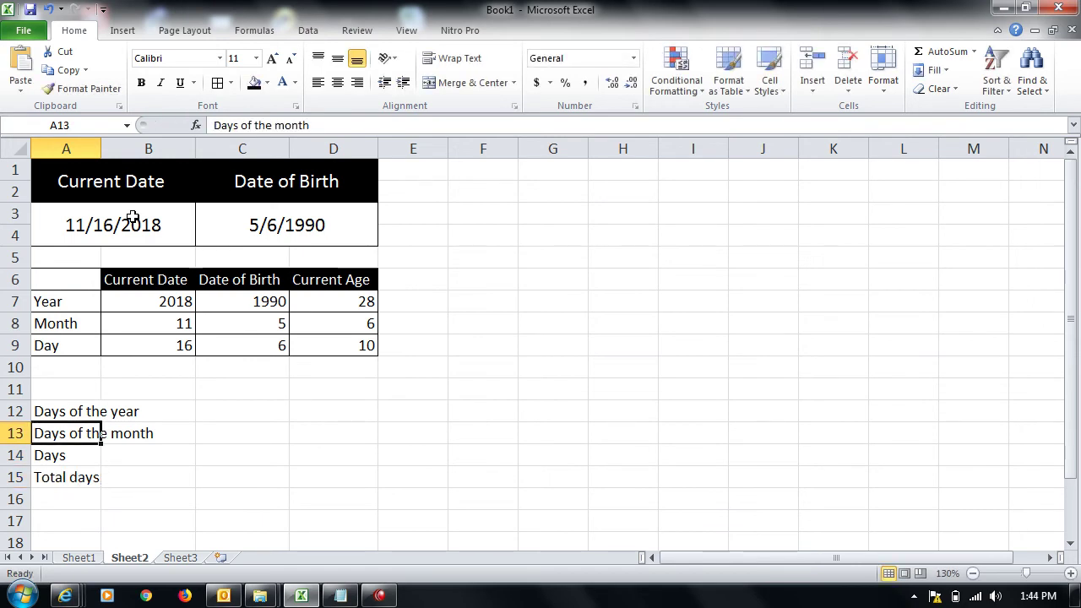
Step: Merge each of the four labels across columns A and B
{"action": "key", "text": "shift+Right"}
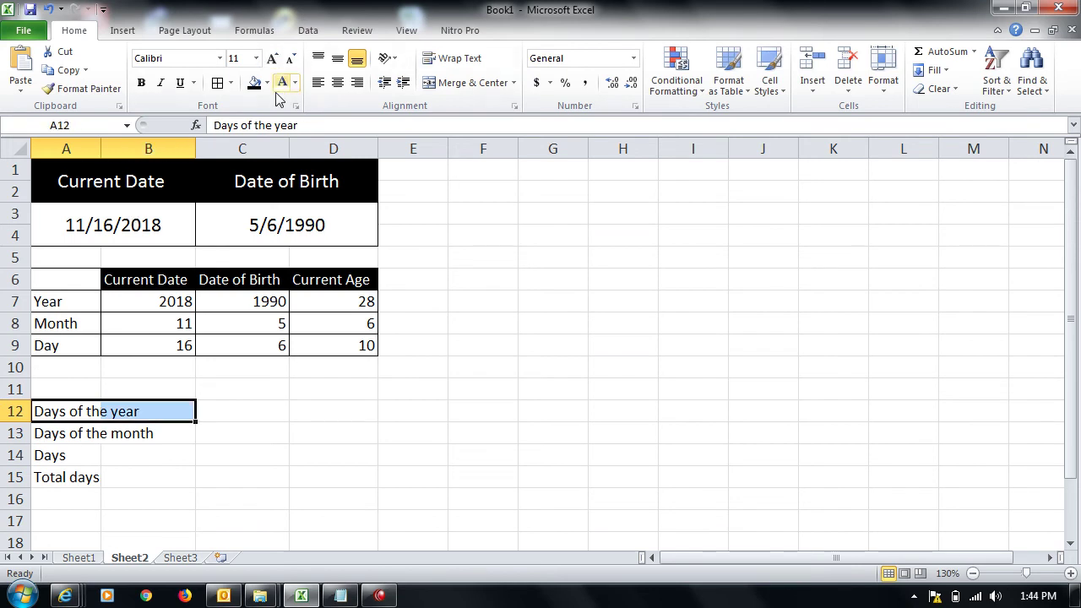
{"action": "left_click", "coordinate": [467, 82]}
{"action": "key", "text": "Down"}
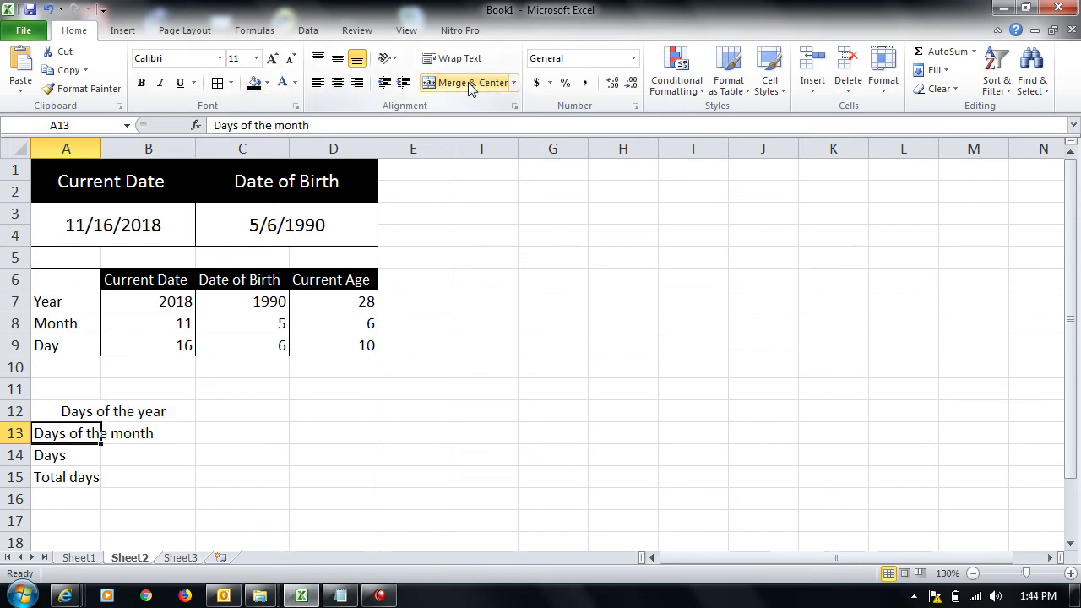
{"action": "left_click", "coordinate": [467, 82]}
{"action": "key", "text": "shift+Right"}
{"action": "left_click", "coordinate": [468, 82]}
{"action": "key", "text": "Down"}
{"action": "key", "text": "shift+Right"}
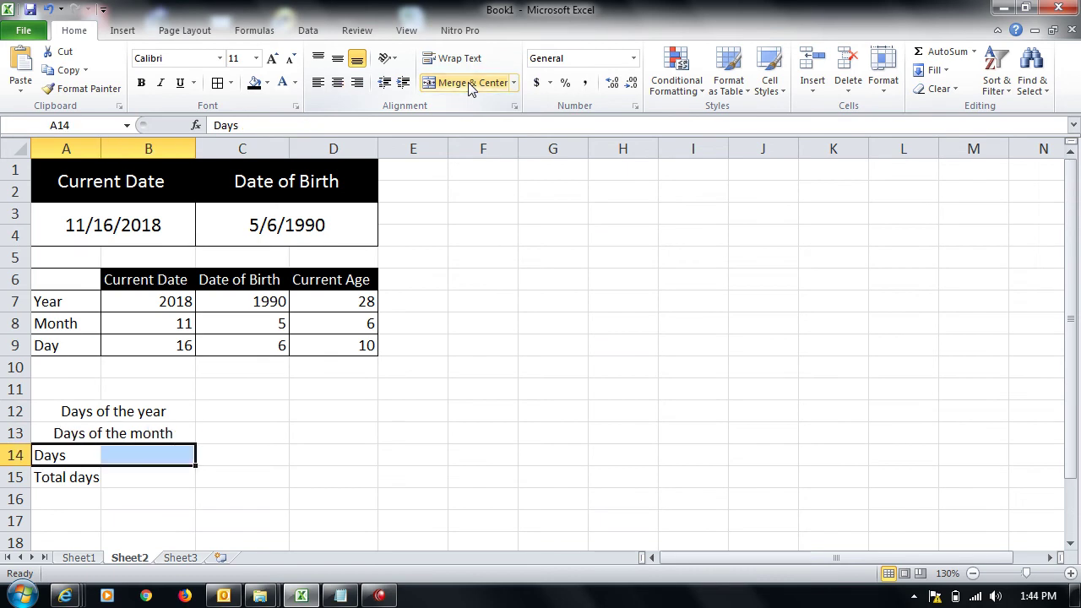
{"action": "left_click", "coordinate": [468, 82]}
{"action": "key", "text": "Down"}
{"action": "key", "text": "shift+Right"}
{"action": "left_click", "coordinate": [470, 83]}
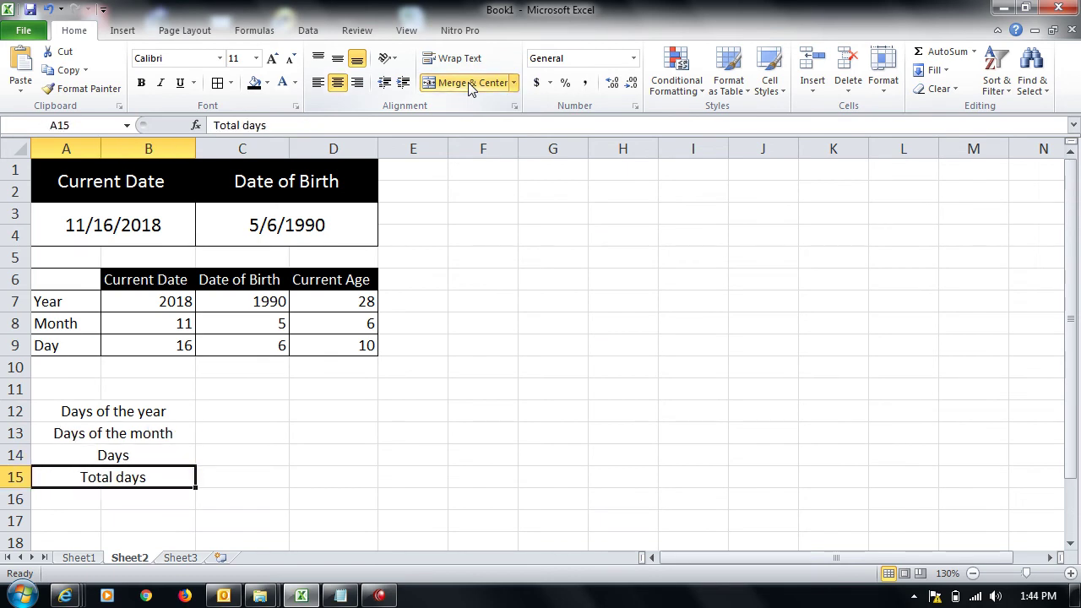
Step: Left-align the four labels and apply All Borders to A12:C15
{"action": "key", "text": "shift+Up"}
{"action": "key", "text": "shift+Up"}
{"action": "key", "text": "shift+Up"}
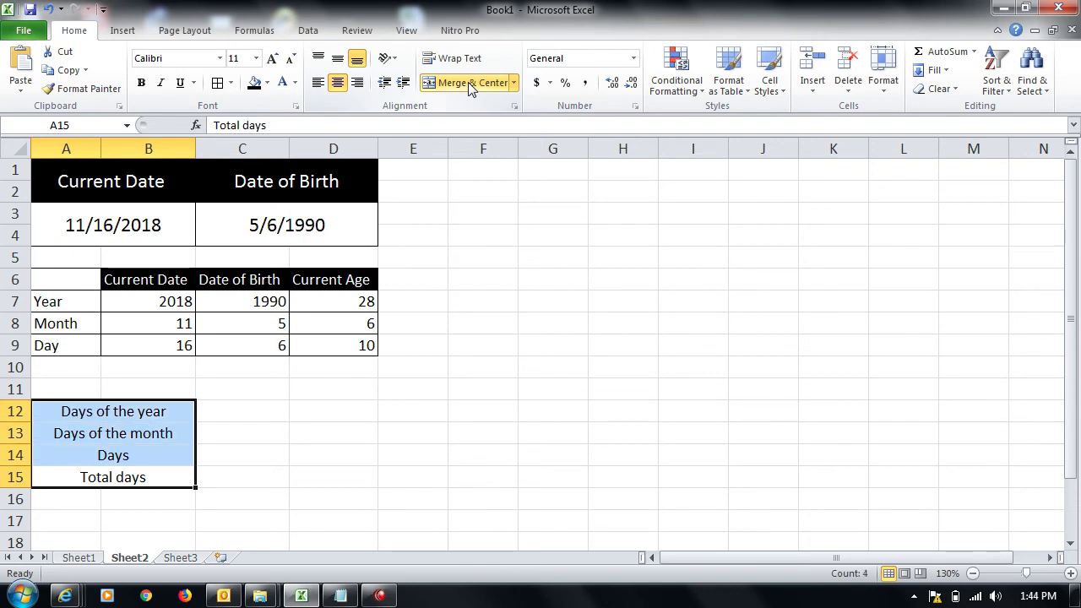
{"action": "left_click", "coordinate": [319, 82]}
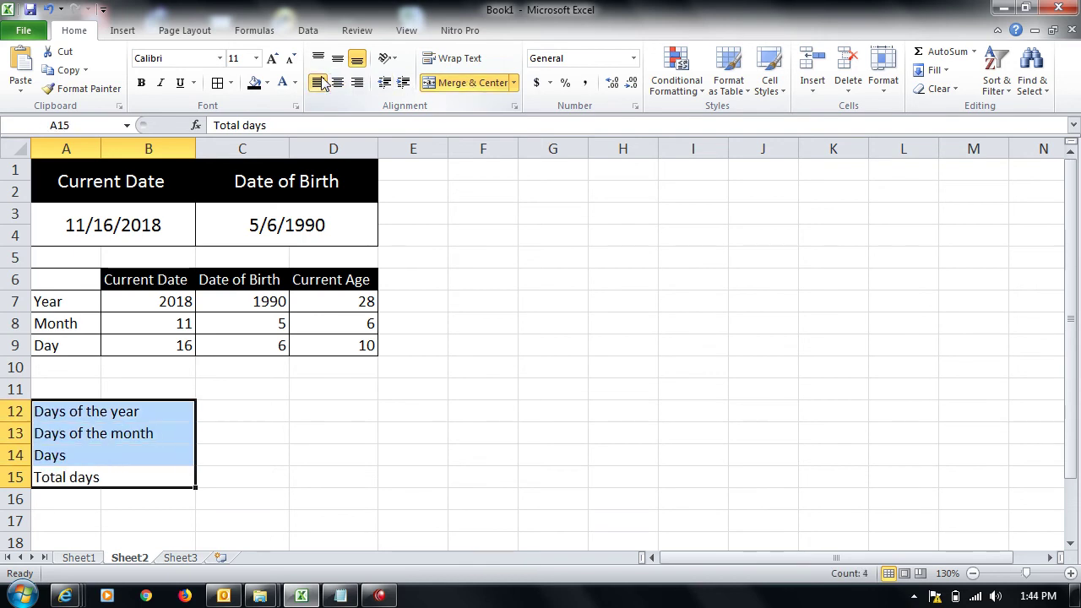
{"action": "key", "text": "shift+Right"}
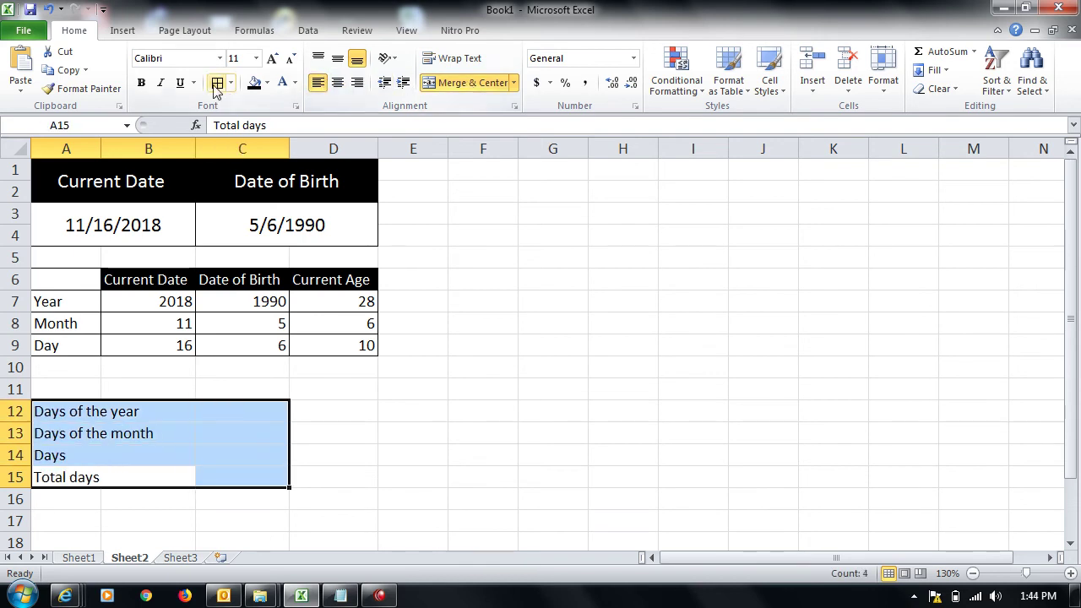
{"action": "left_click", "coordinate": [242, 419]}
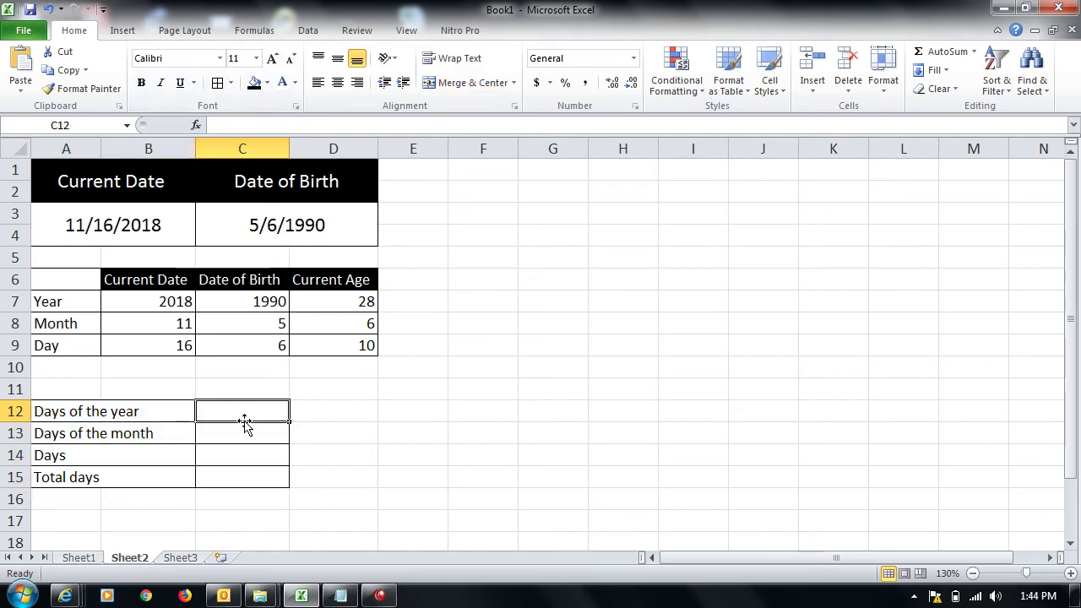
Step: Fill C12 from years in D7 (10220), C13 with =D8*30 (180), C14 with =D9 (10)
{"action": "type", "text": "="}
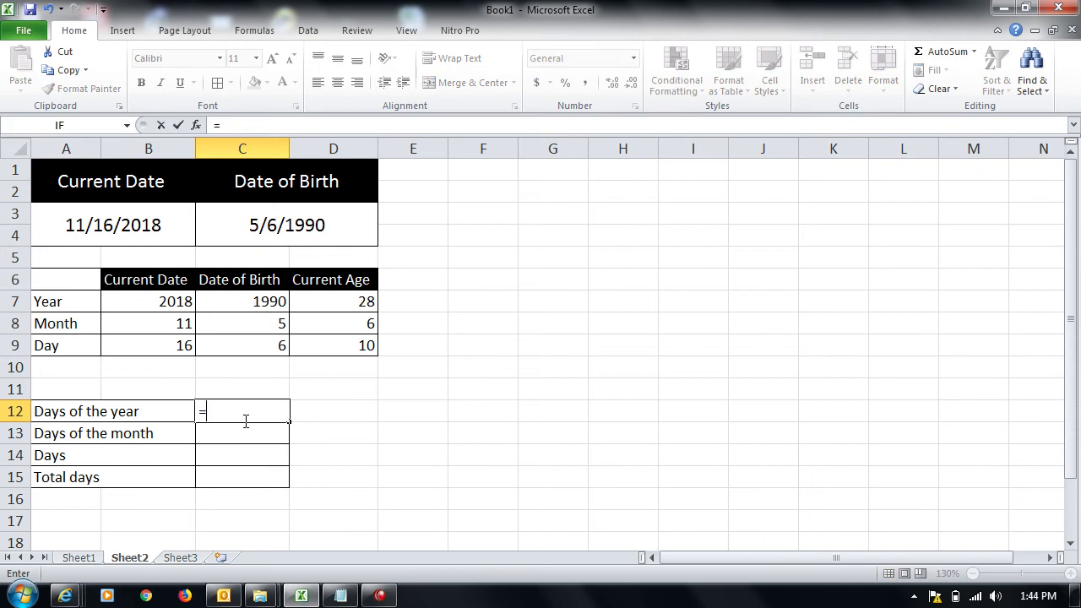
{"action": "left_click", "coordinate": [335, 297]}
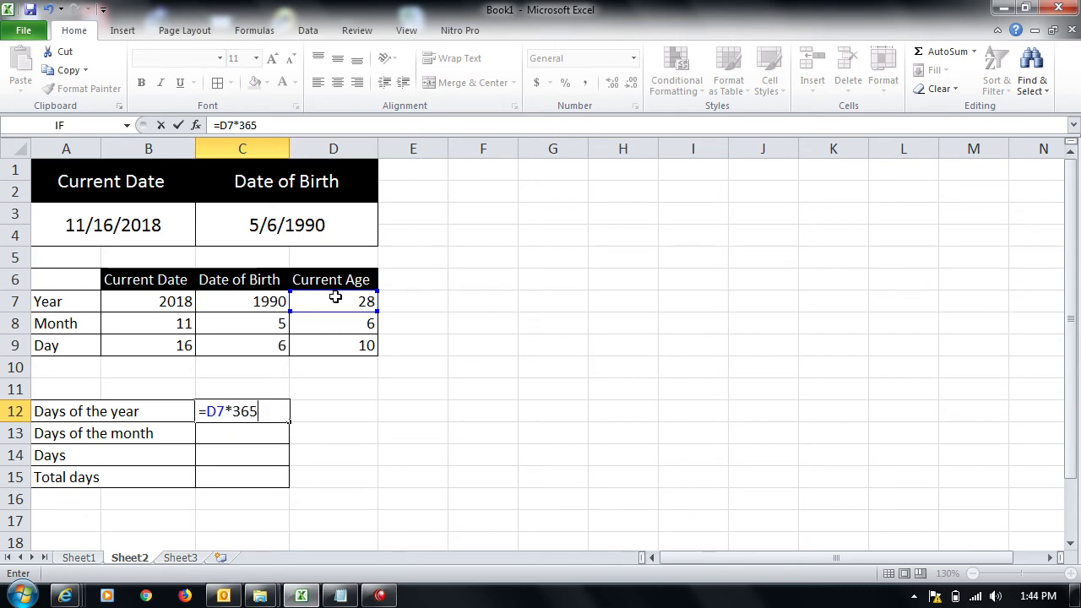
{"action": "key", "text": "Return"}
{"action": "type", "text": "="}
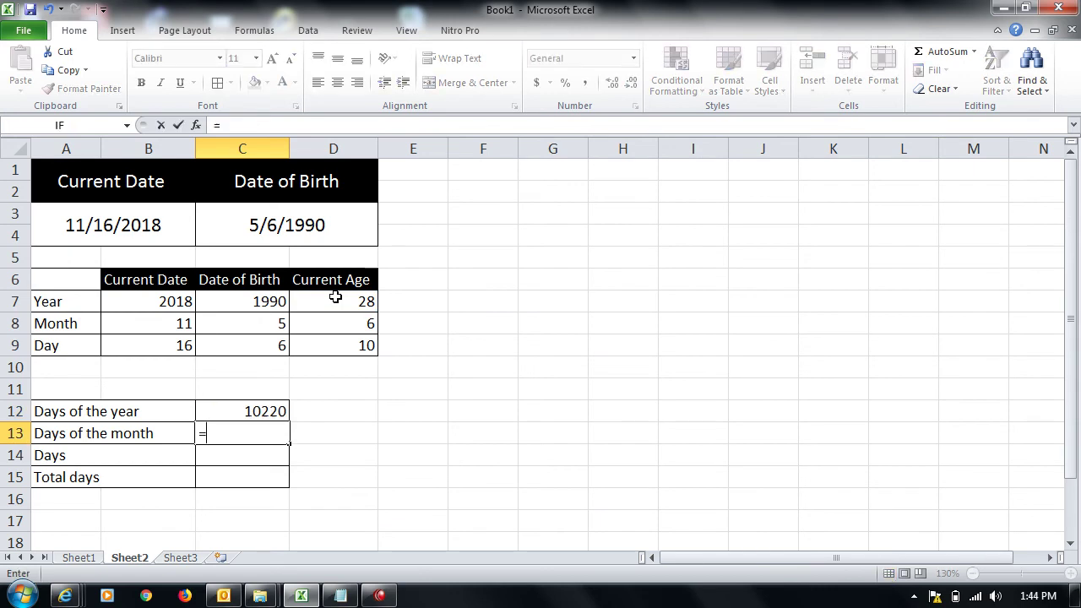
{"action": "left_click", "coordinate": [324, 320]}
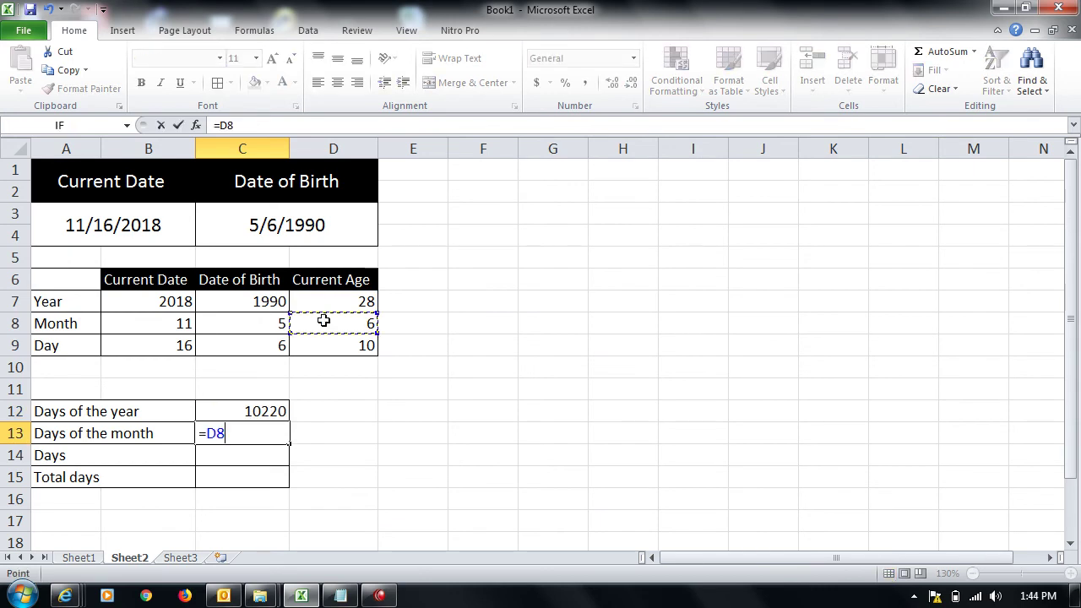
{"action": "type", "text": "*"}
{"action": "key", "text": "Return"}
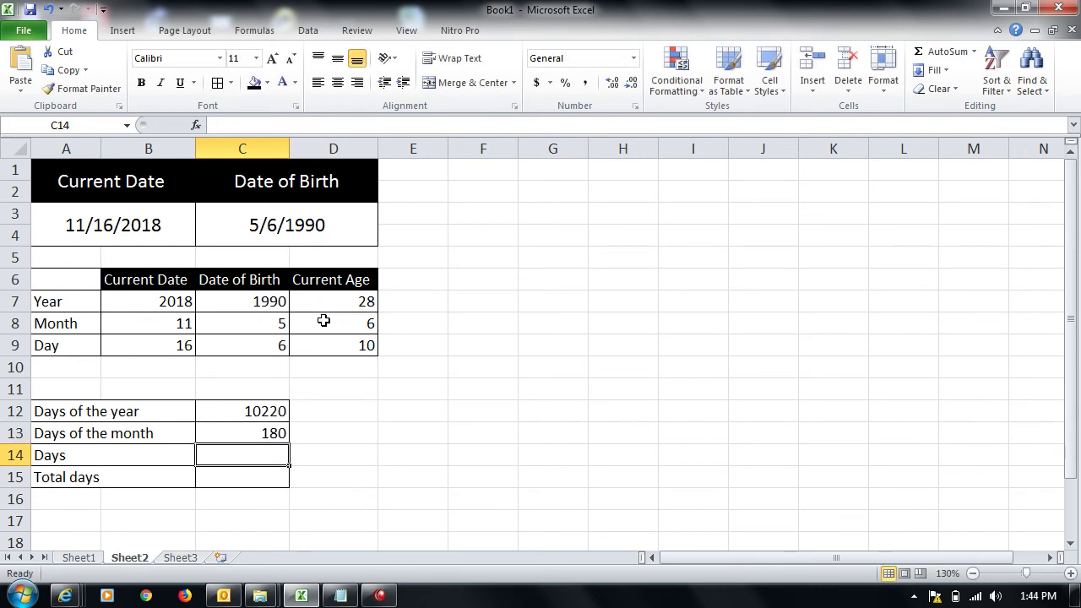
{"action": "type", "text": "="}
{"action": "left_click", "coordinate": [328, 353]}
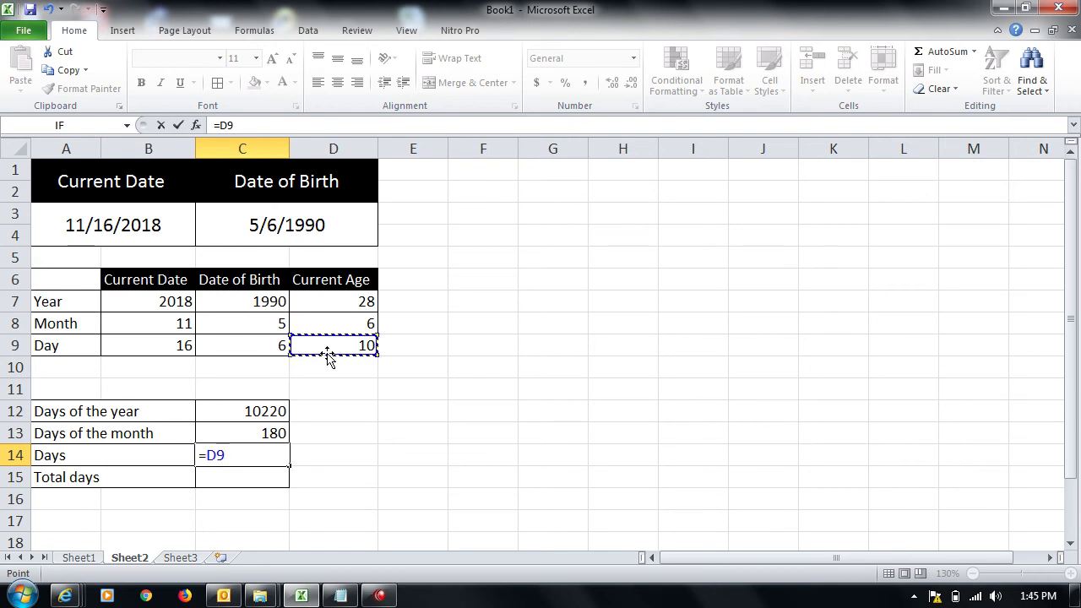
{"action": "key", "text": "Return"}
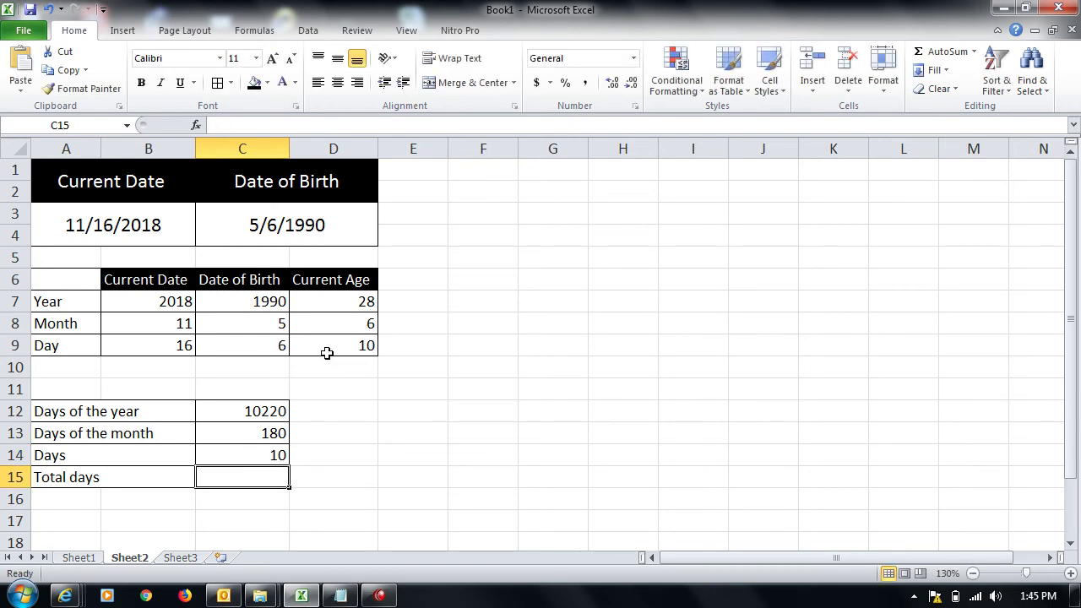
Step: Total C12:C14 with =SUM in C15, giving 10410 days, and review the formulas
{"action": "type", "text": "=sum("}
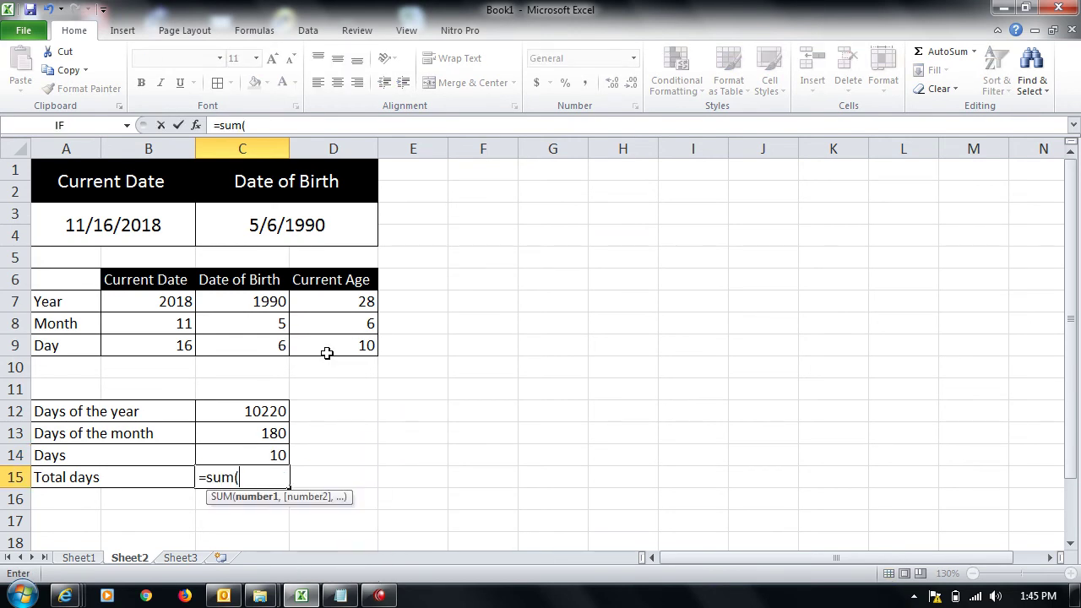
{"action": "left_click_drag", "start_coordinate": [267, 411], "coordinate": [261, 452]}
{"action": "key", "text": "Return"}
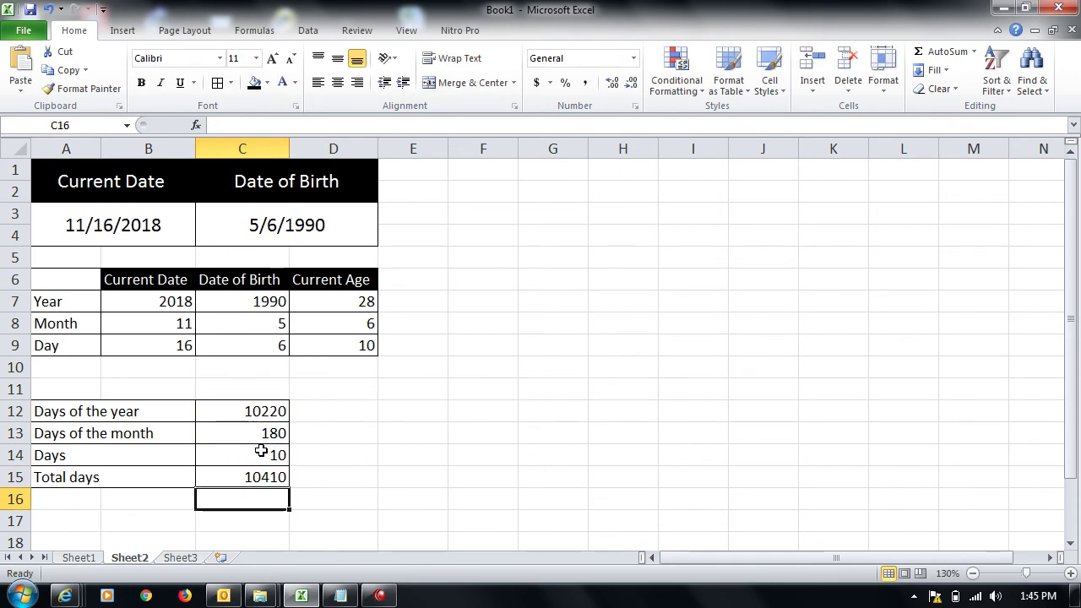
{"action": "key", "text": "Up"}
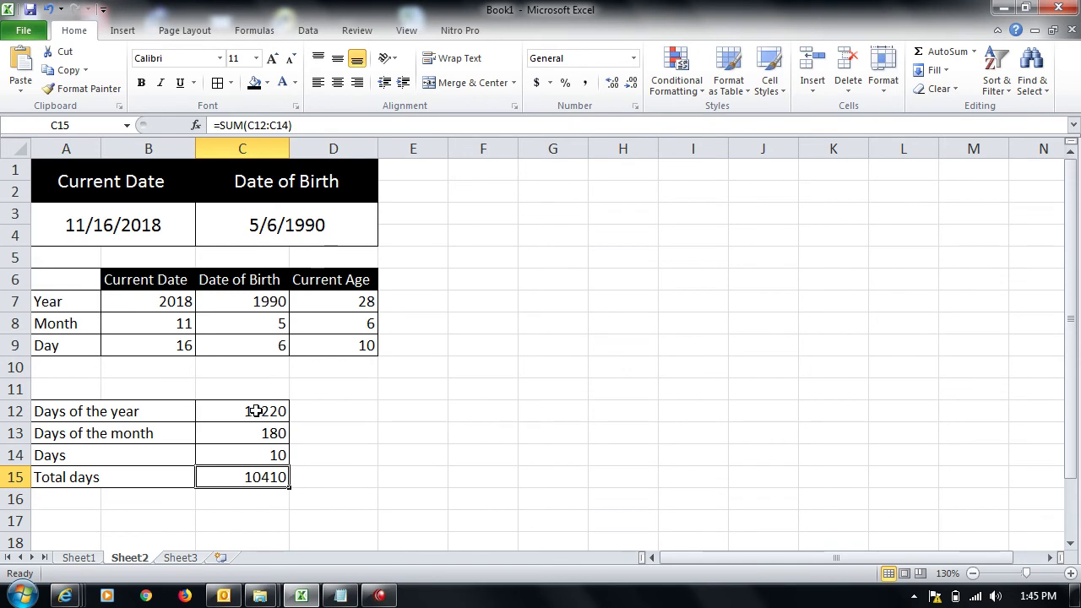
{"action": "left_click", "coordinate": [256, 411]}
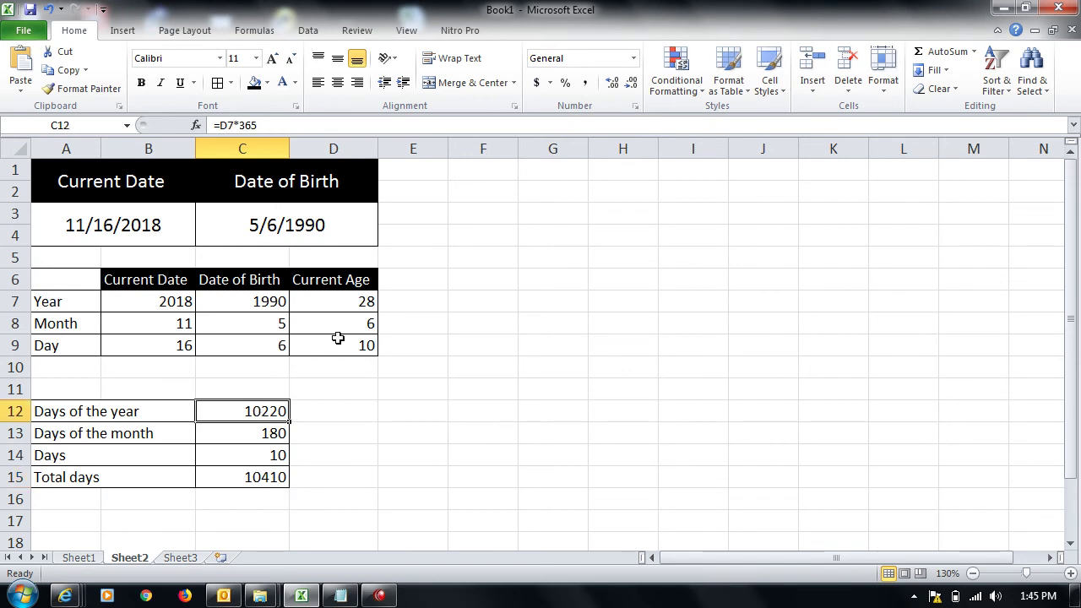
{"action": "left_click", "coordinate": [276, 432]}
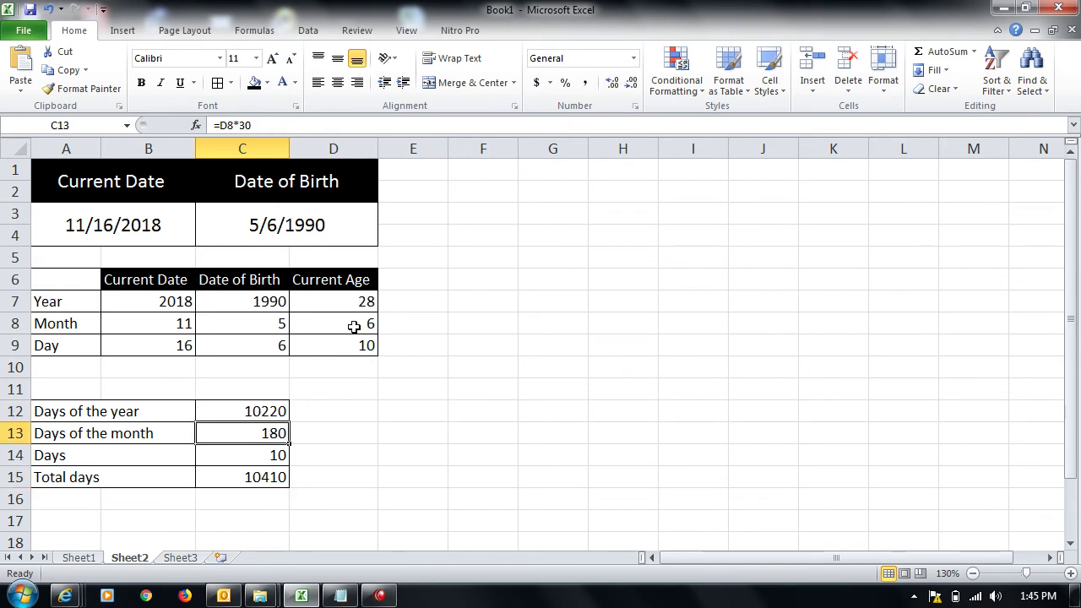
{"action": "left_click_drag", "start_coordinate": [281, 452], "coordinate": [253, 477]}
{"action": "left_click_drag", "start_coordinate": [413, 167], "coordinate": [554, 169]}
{"action": "key", "text": "shift+Right"}
{"action": "key", "text": "shift+Right"}
{"action": "key", "text": "shift+Right"}
{"action": "key", "text": "shift+Right"}
{"action": "key", "text": "shift+Right"}
{"action": "key", "text": "shift+Right"}
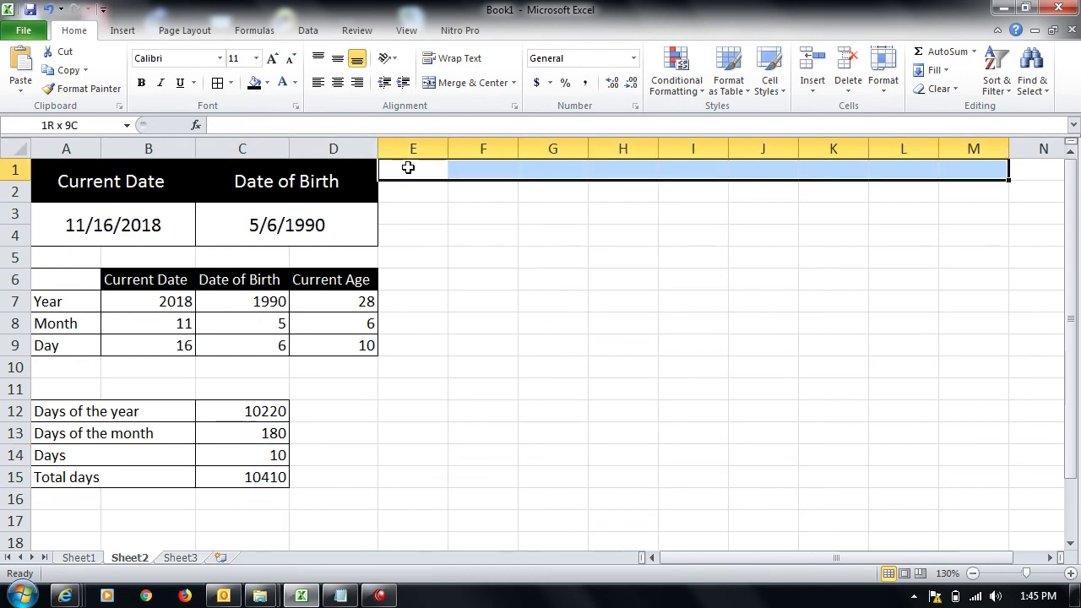
Step: Merge E1:M4 into one cell and enter the title 'Age Project'
{"action": "scroll", "coordinate": [408, 167], "scroll_direction": "right", "scroll_amount": 1}
{"action": "key", "text": "shift+Down"}
{"action": "key", "text": "shift+Down"}
{"action": "key", "text": "shift+Down"}
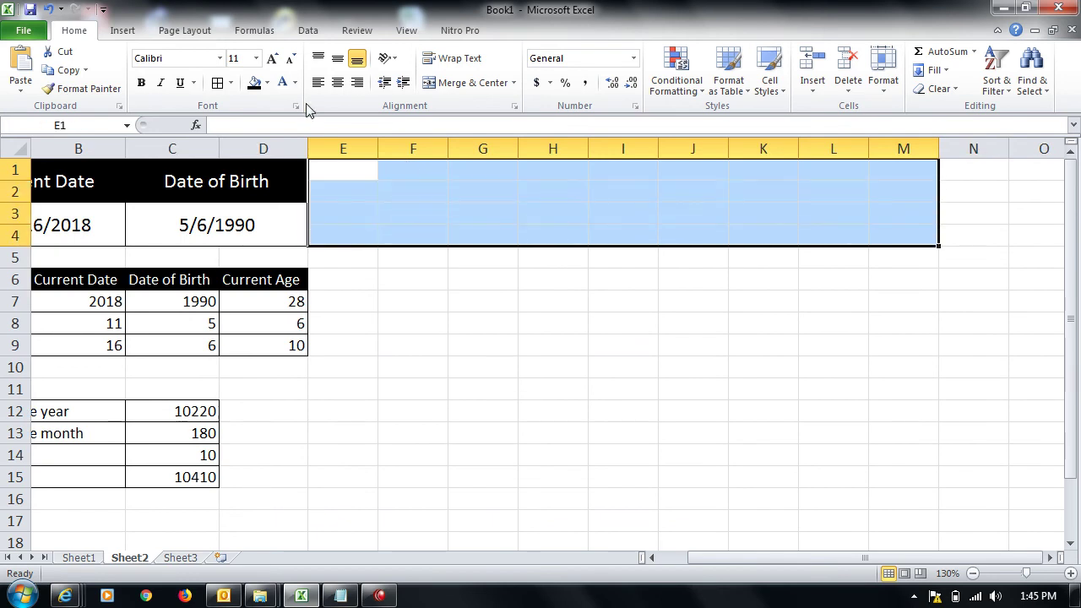
{"action": "left_click", "coordinate": [444, 89]}
{"action": "key", "text": "ctrl+Home"}
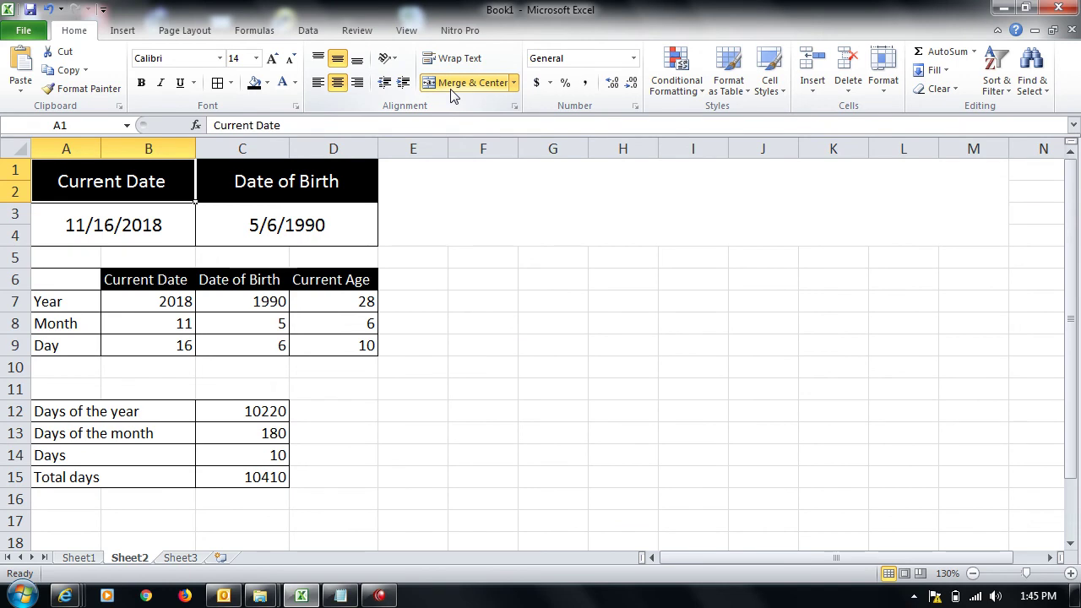
{"action": "key", "text": "Right"}
{"action": "key", "text": "Right"}
{"action": "type", "text": "Age "}
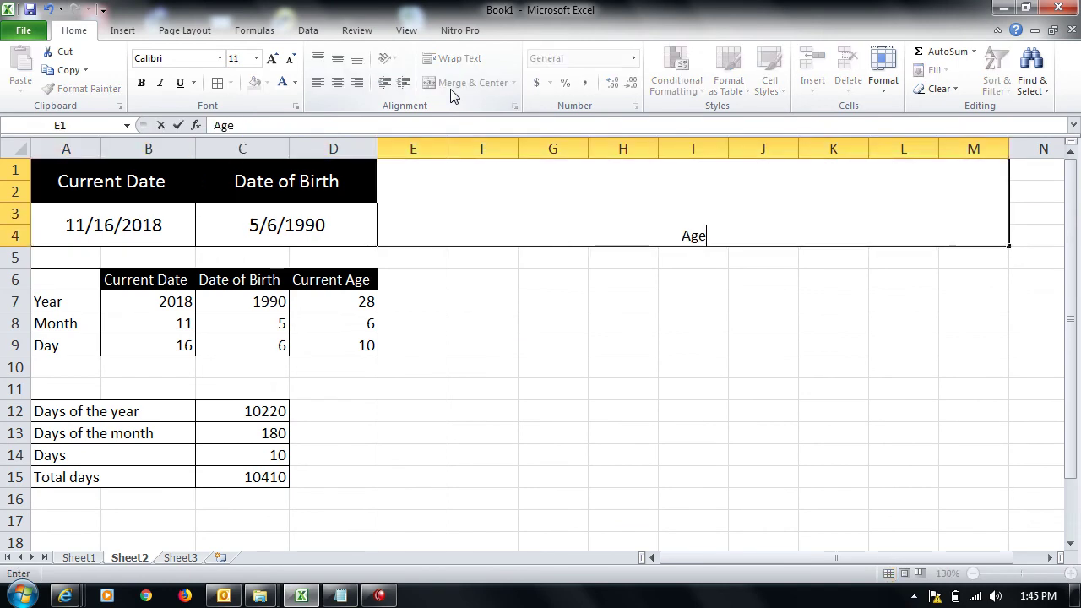
{"action": "type", "text": "Project"}
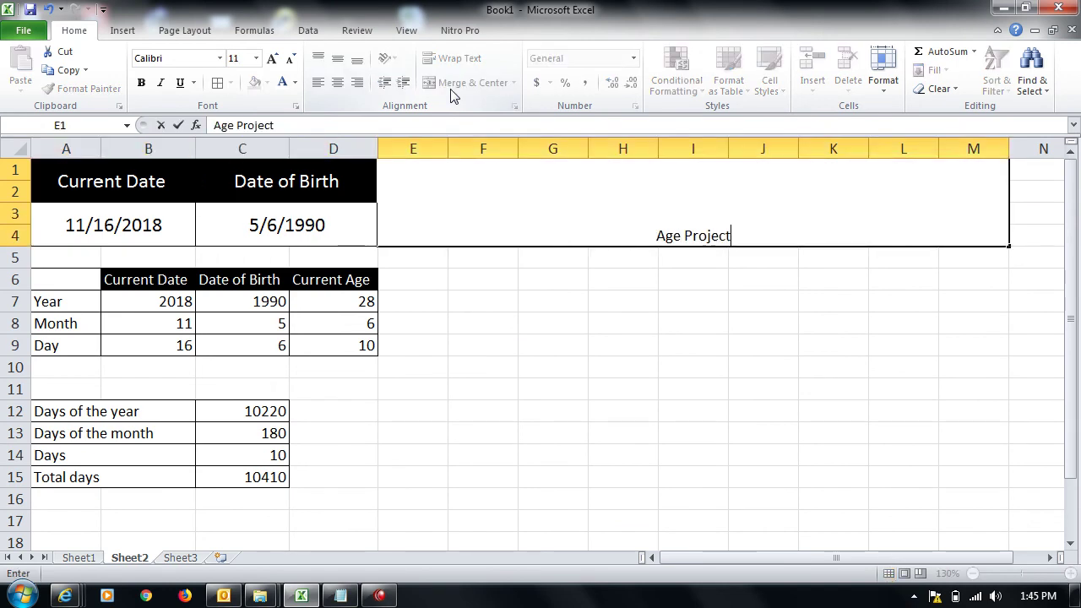
{"action": "key", "text": "Return"}
{"action": "key", "text": "Up"}
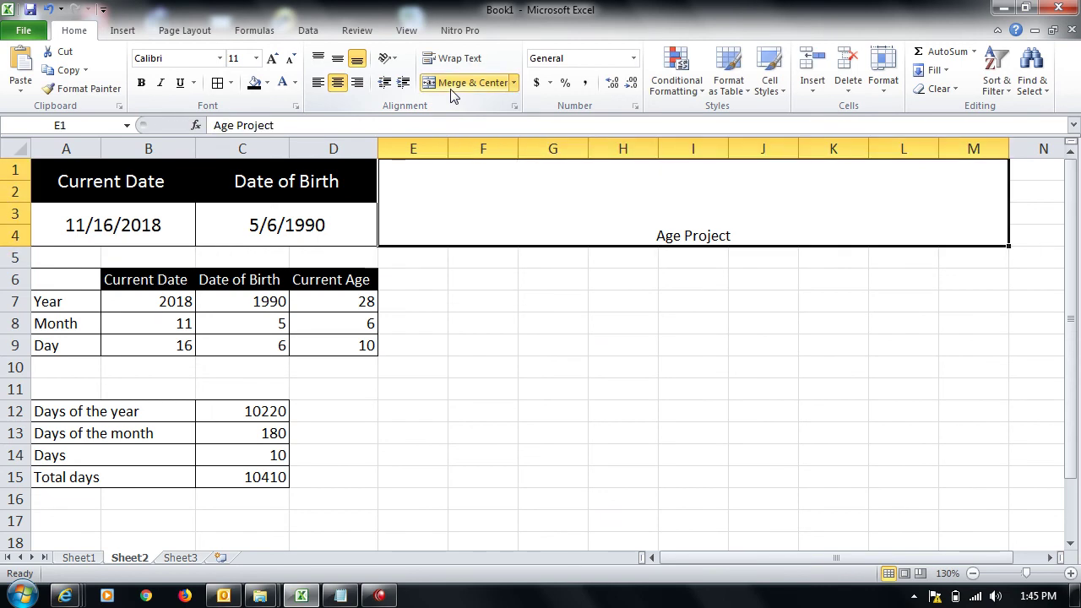
Step: Format the title middle-aligned in white size-26 text on a red fill
{"action": "left_click", "coordinate": [337, 58]}
{"action": "left_click", "coordinate": [272, 58]}
{"action": "left_click", "coordinate": [272, 58]}
{"action": "left_click", "coordinate": [272, 58]}
{"action": "left_click", "coordinate": [272, 59]}
{"action": "left_click", "coordinate": [272, 58]}
{"action": "left_click", "coordinate": [272, 58]}
{"action": "left_click", "coordinate": [253, 82]}
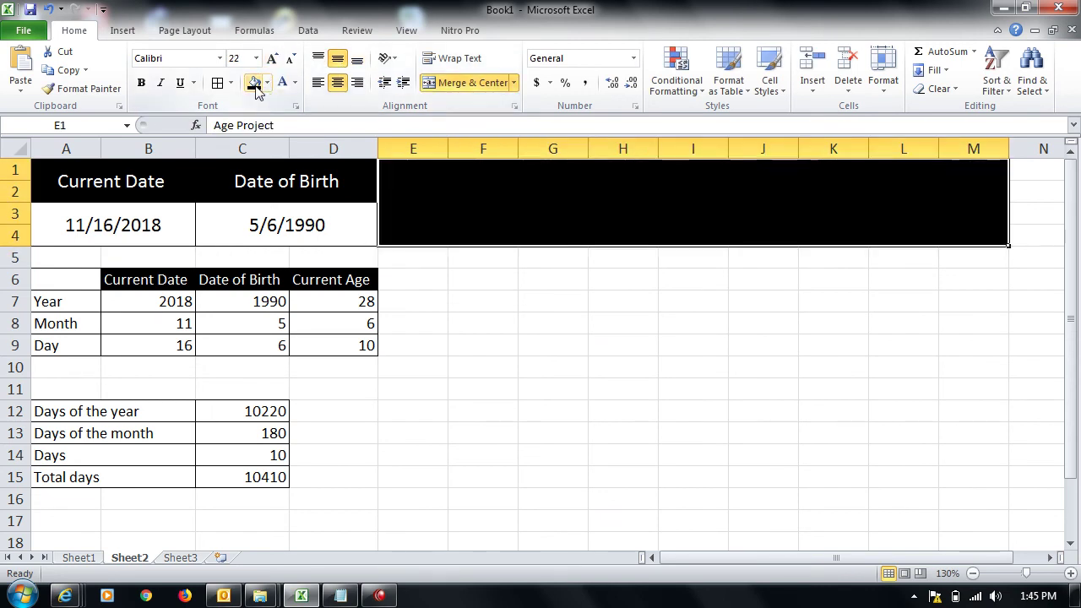
{"action": "left_click", "coordinate": [294, 84]}
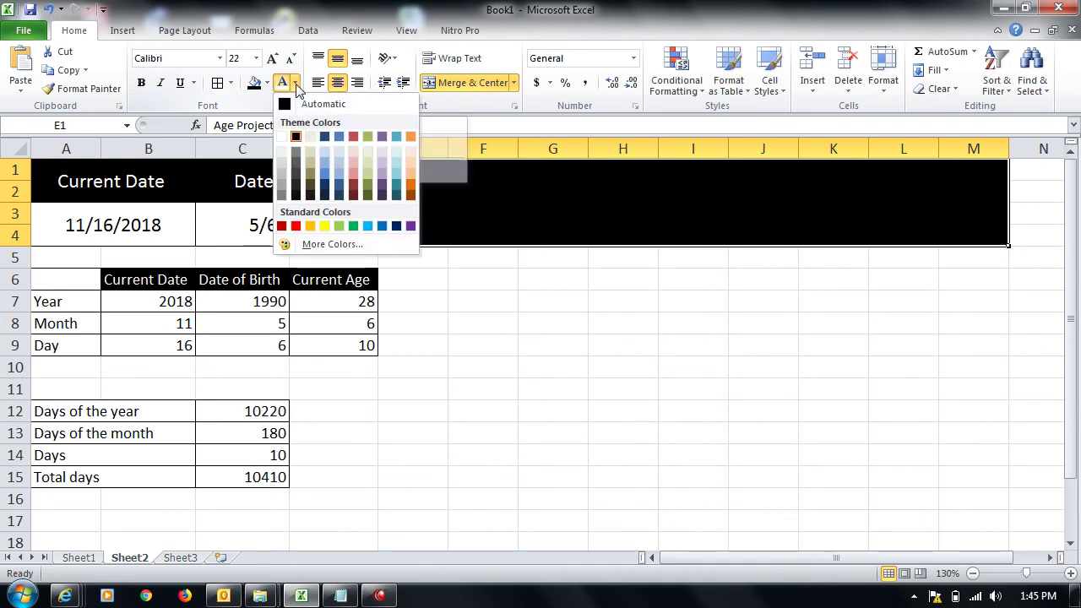
{"action": "left_click", "coordinate": [281, 136]}
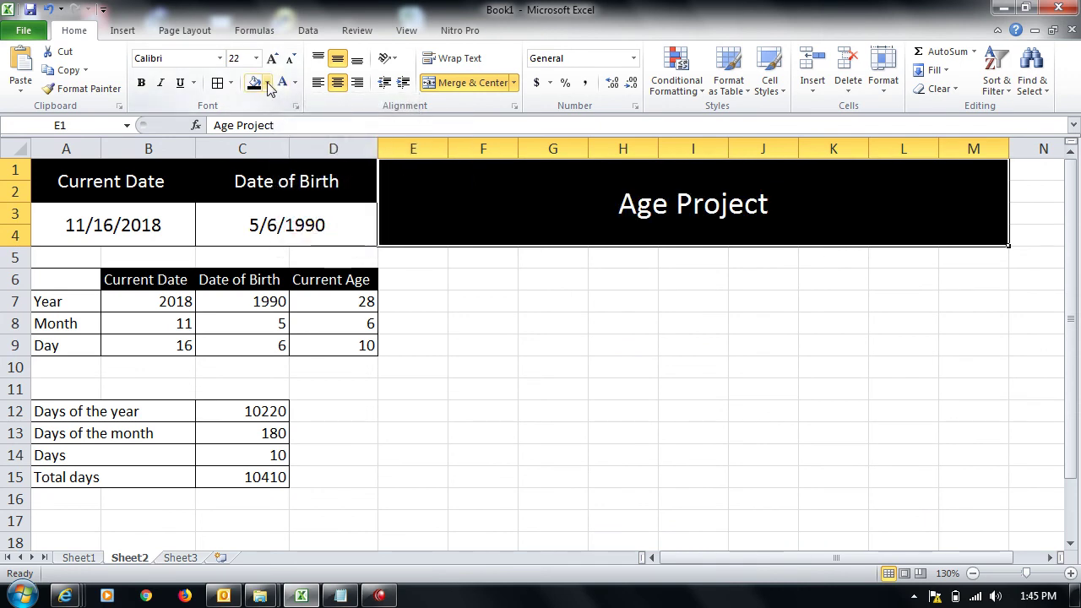
{"action": "left_click", "coordinate": [267, 82]}
{"action": "left_click", "coordinate": [267, 205]}
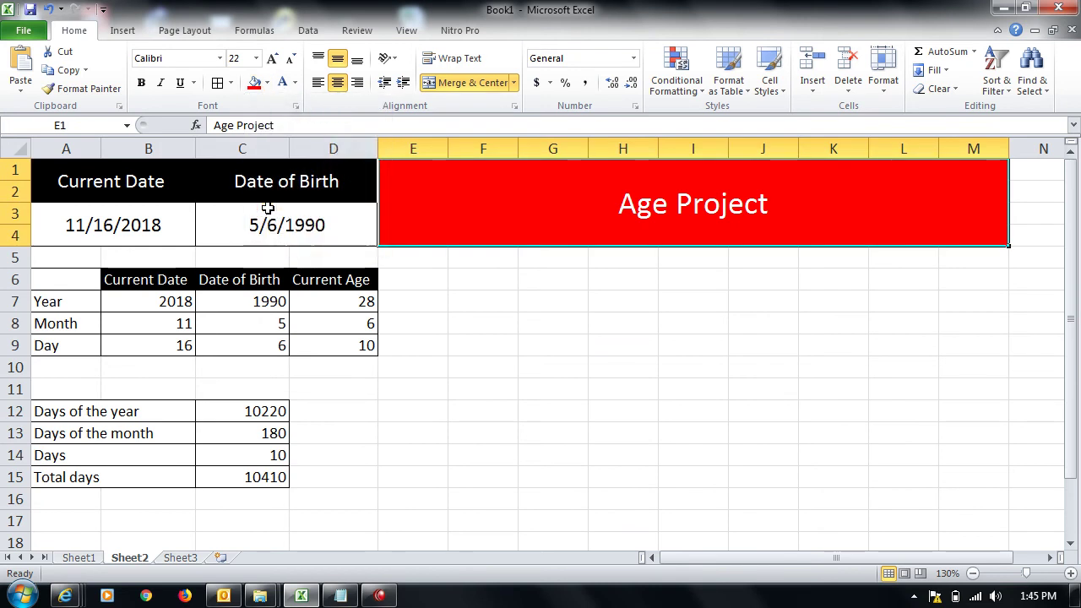
{"action": "double_click", "coordinate": [270, 57]}
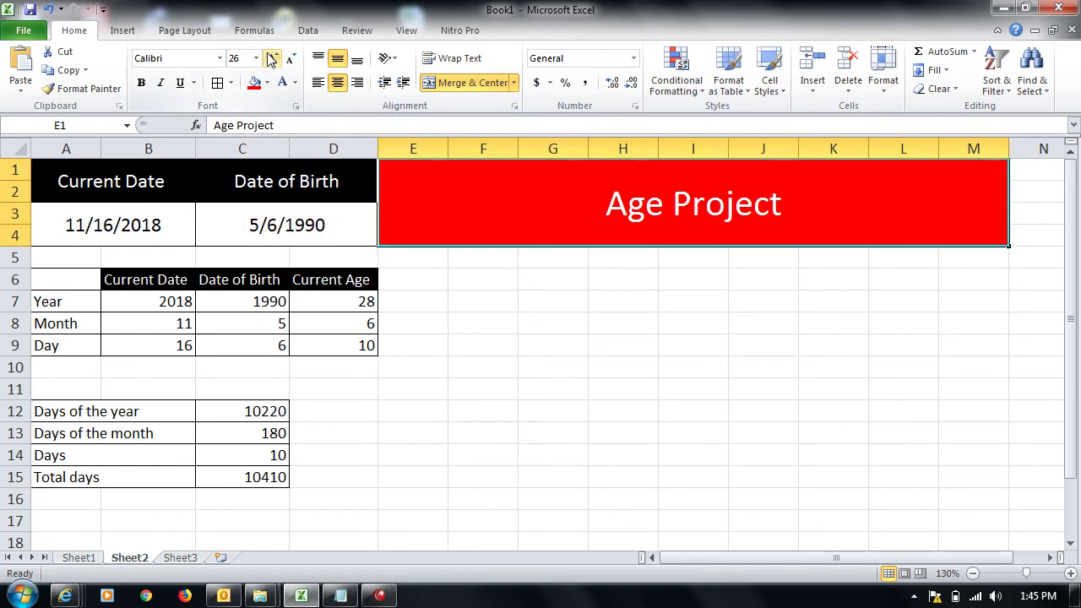
{"action": "left_click", "coordinate": [483, 272]}
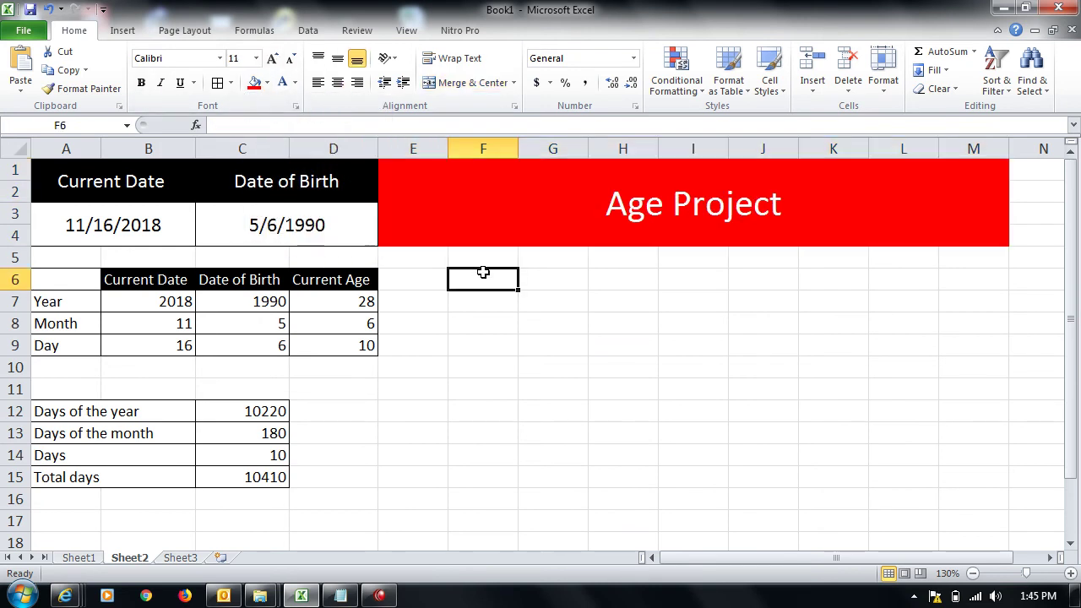
Step: Merge F6:G7, H6:I7 and J6:K7 into three header blocks
{"action": "key", "text": "shift+Right"}
{"action": "key", "text": "shift+Down"}
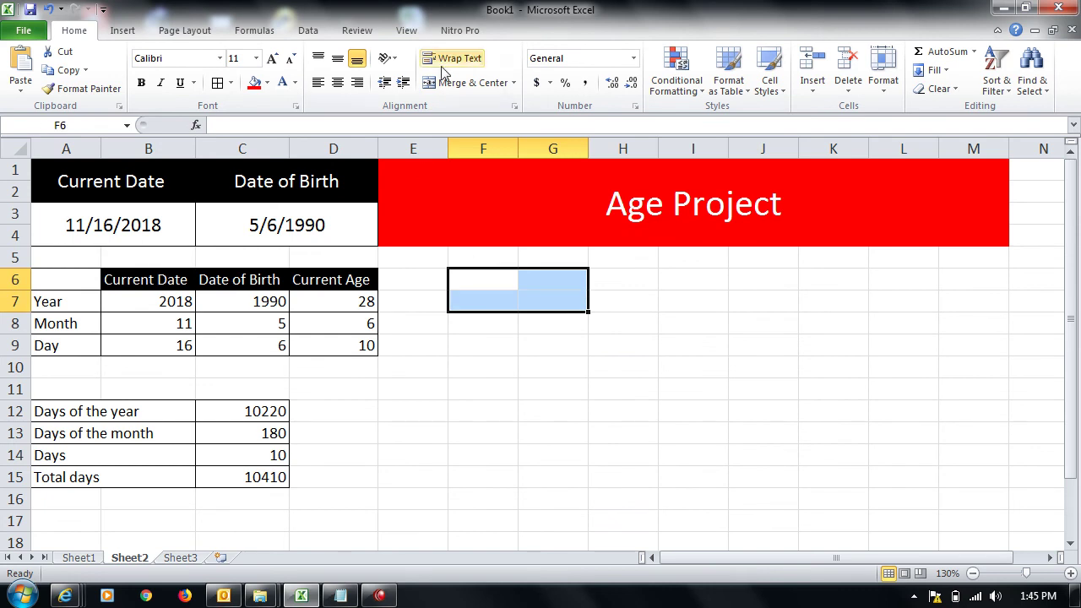
{"action": "left_click", "coordinate": [467, 85]}
{"action": "key", "text": "Right"}
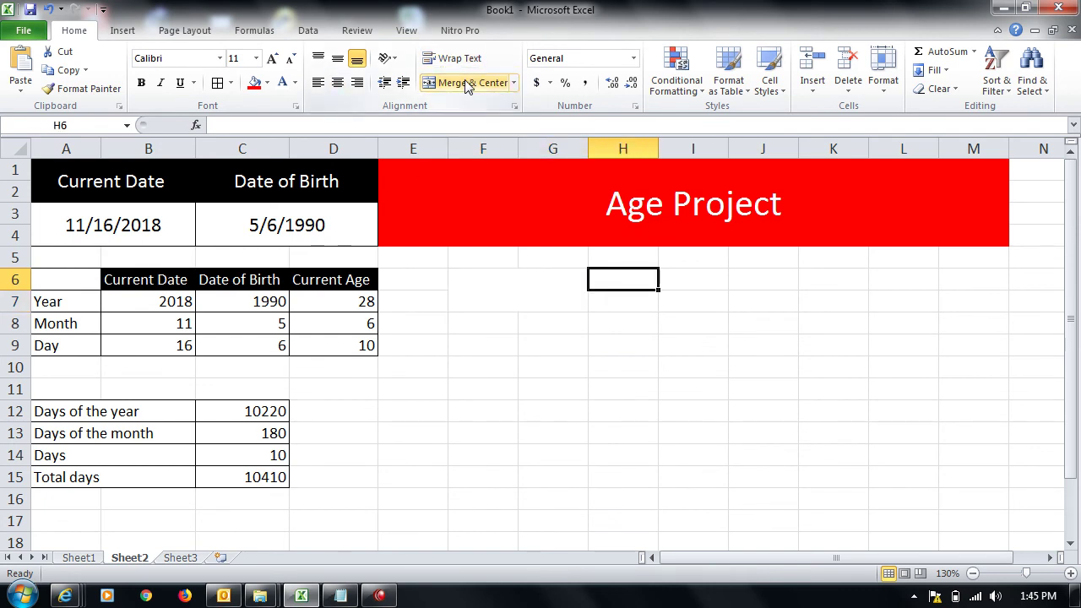
{"action": "key", "text": "shift+Right"}
{"action": "key", "text": "shift+Down"}
{"action": "left_click", "coordinate": [467, 84]}
{"action": "key", "text": "Right"}
{"action": "key", "text": "Right"}
{"action": "key", "text": "Left"}
{"action": "key", "text": "shift+Right"}
{"action": "key", "text": "shift+Down"}
{"action": "left_click", "coordinate": [466, 84]}
Step: Merge F8:G9, H8:I9 and J8:K9 into three value blocks
{"action": "key", "text": "Left"}
{"action": "key", "text": "Left"}
{"action": "key", "text": "Left"}
{"action": "key", "text": "Down"}
{"action": "key", "text": "Down"}
{"action": "key", "text": "Right"}
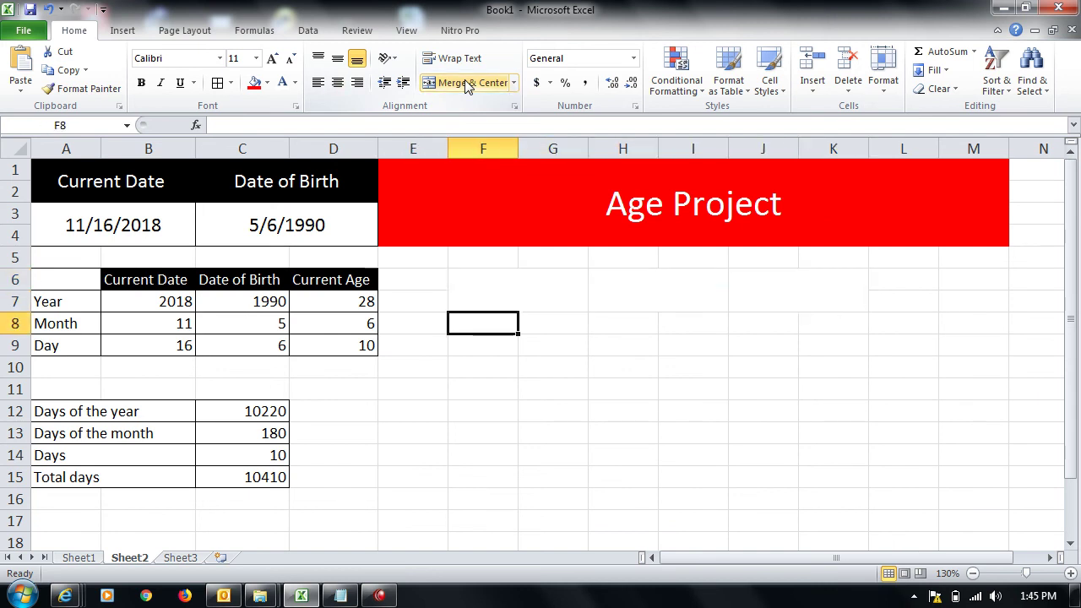
{"action": "key", "text": "shift+Right"}
{"action": "key", "text": "shift+Down"}
{"action": "left_click", "coordinate": [467, 84]}
{"action": "key", "text": "Right"}
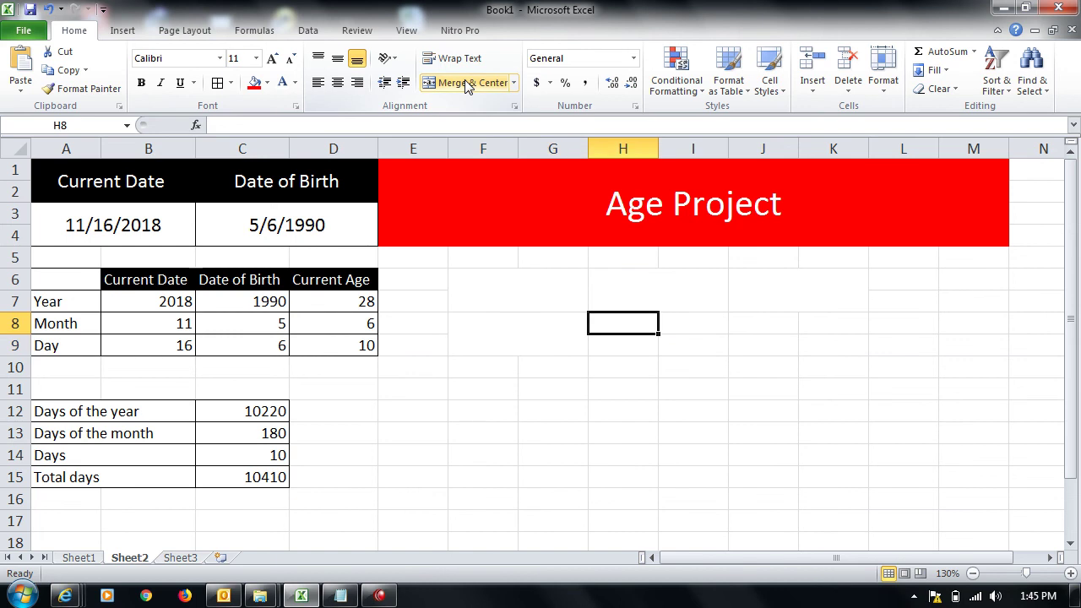
{"action": "key", "text": "shift+Right"}
{"action": "key", "text": "shift+Down"}
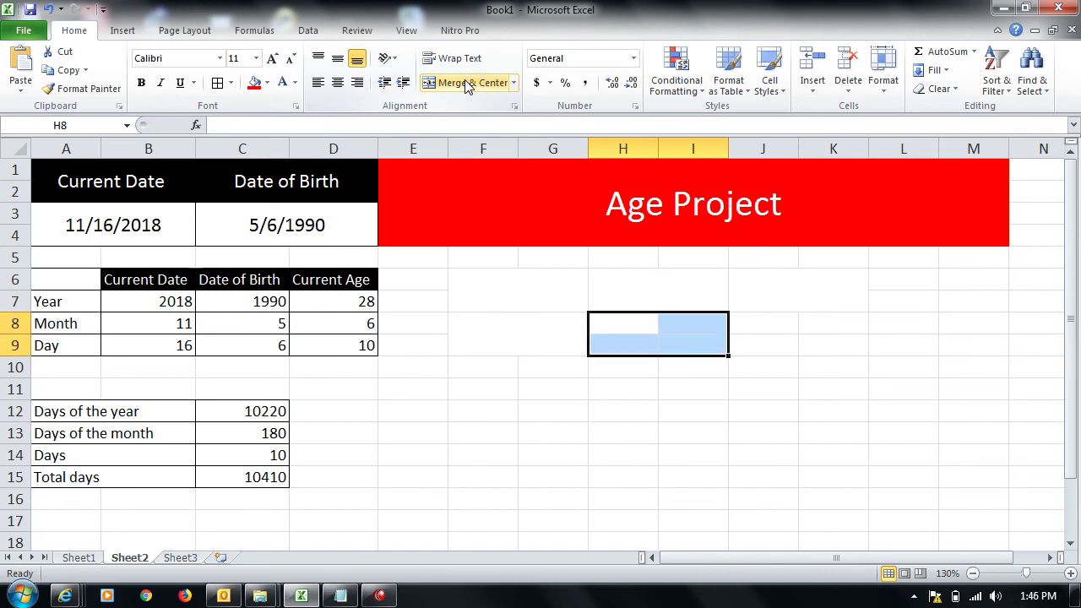
{"action": "left_click", "coordinate": [467, 84]}
{"action": "key", "text": "Right"}
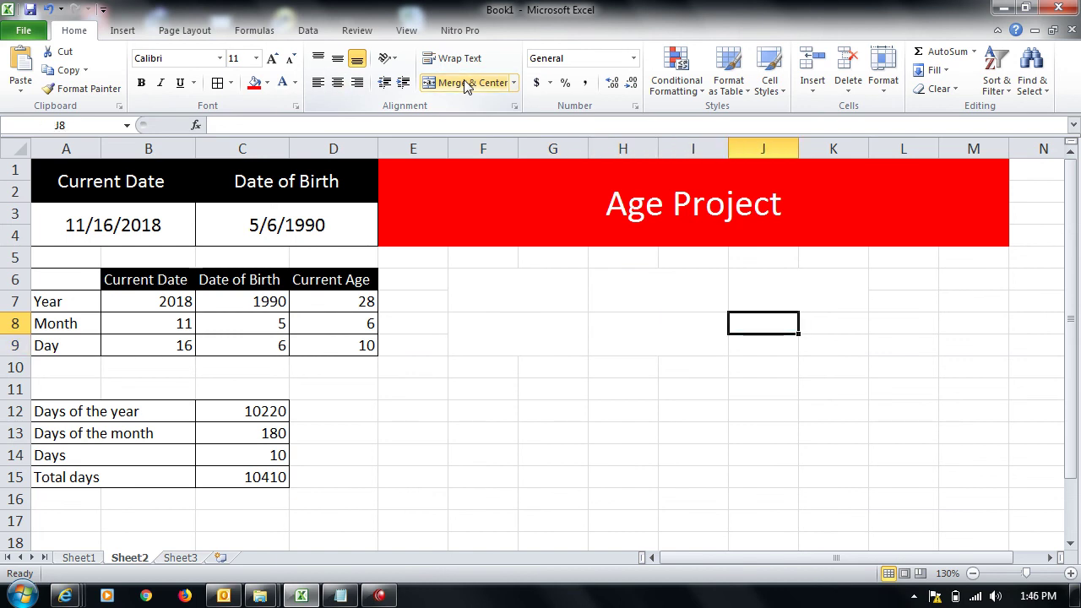
{"action": "key", "text": "shift+Right"}
{"action": "key", "text": "shift+Down"}
{"action": "left_click", "coordinate": [467, 84]}
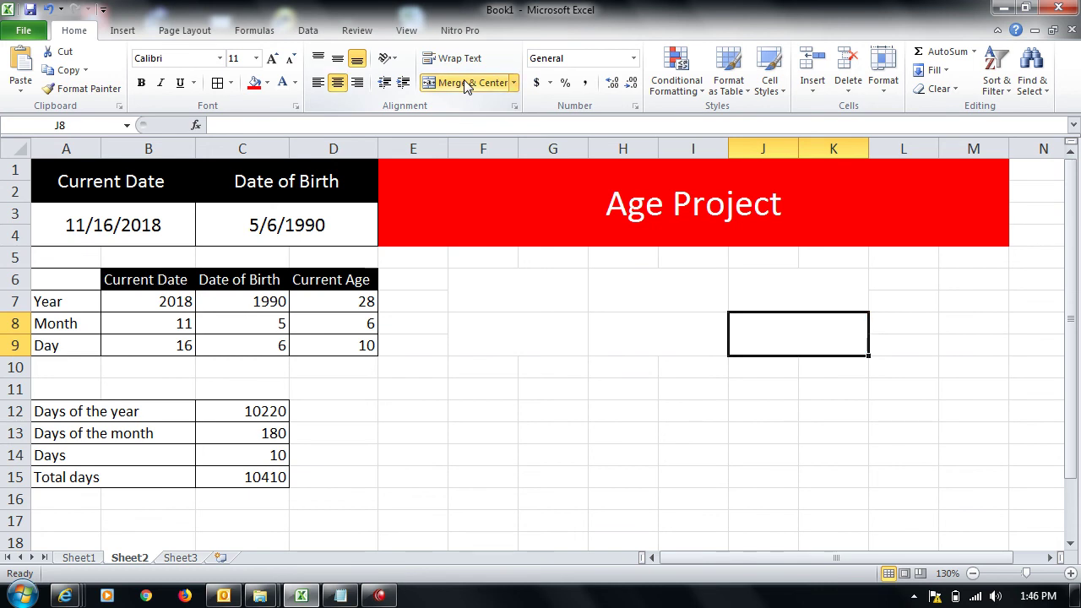
Step: Apply All Borders to F6:K9 and enter the headers Hour, Minute and Second
{"action": "key", "text": "shift+Left"}
{"action": "key", "text": "shift+Left"}
{"action": "key", "text": "shift+Up"}
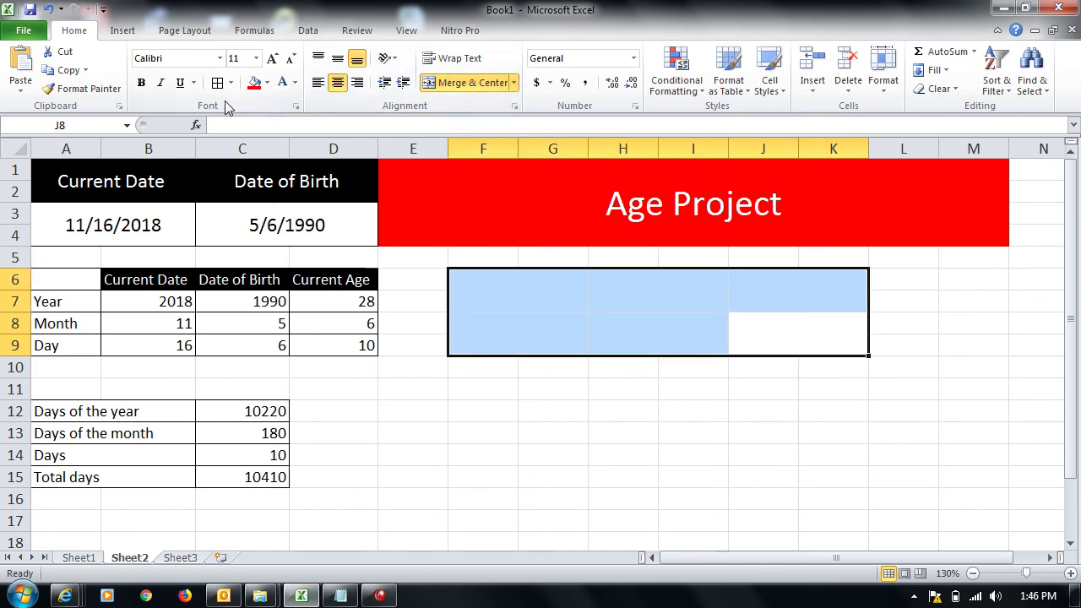
{"action": "left_click", "coordinate": [218, 82]}
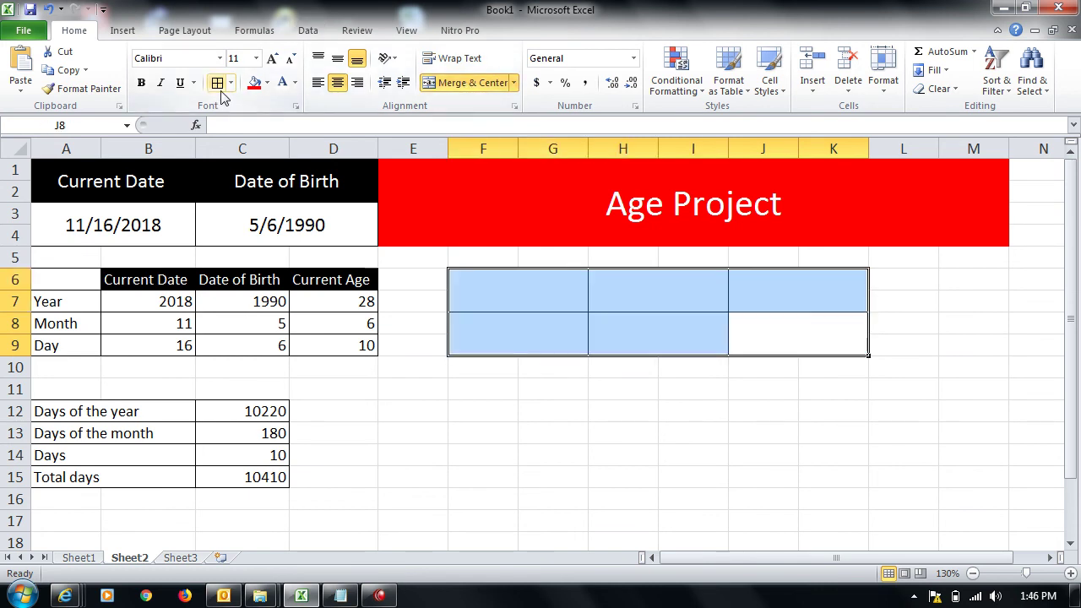
{"action": "left_click", "coordinate": [543, 292]}
{"action": "type", "text": "Hour"}
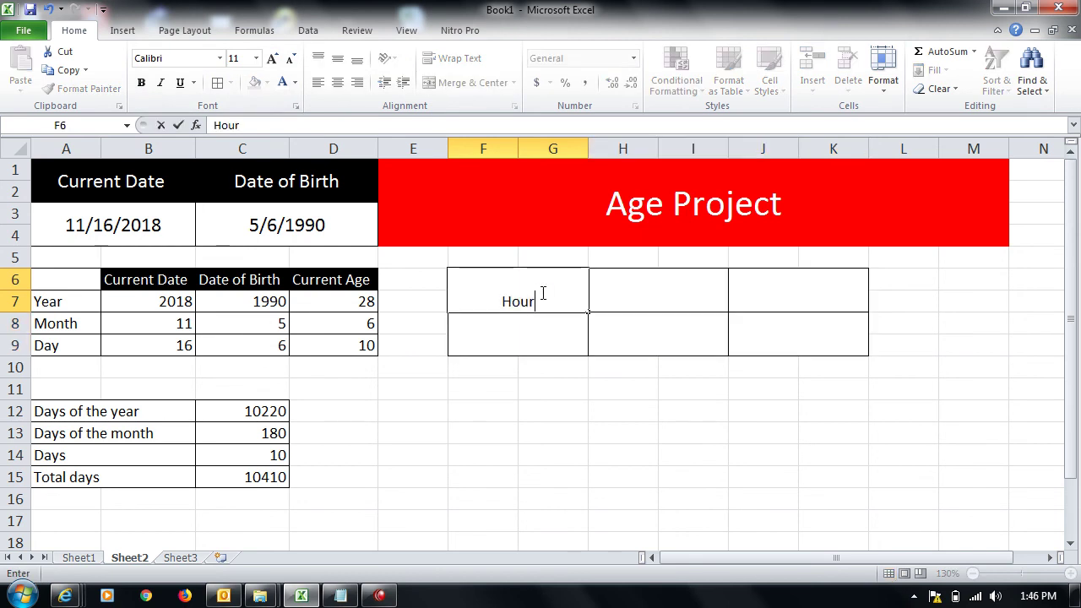
{"action": "key", "text": "Tab"}
{"action": "type", "text": "Minute"}
{"action": "key", "text": "Tab"}
{"action": "type", "text": "Second"}
{"action": "key", "text": "shift+Tab"}
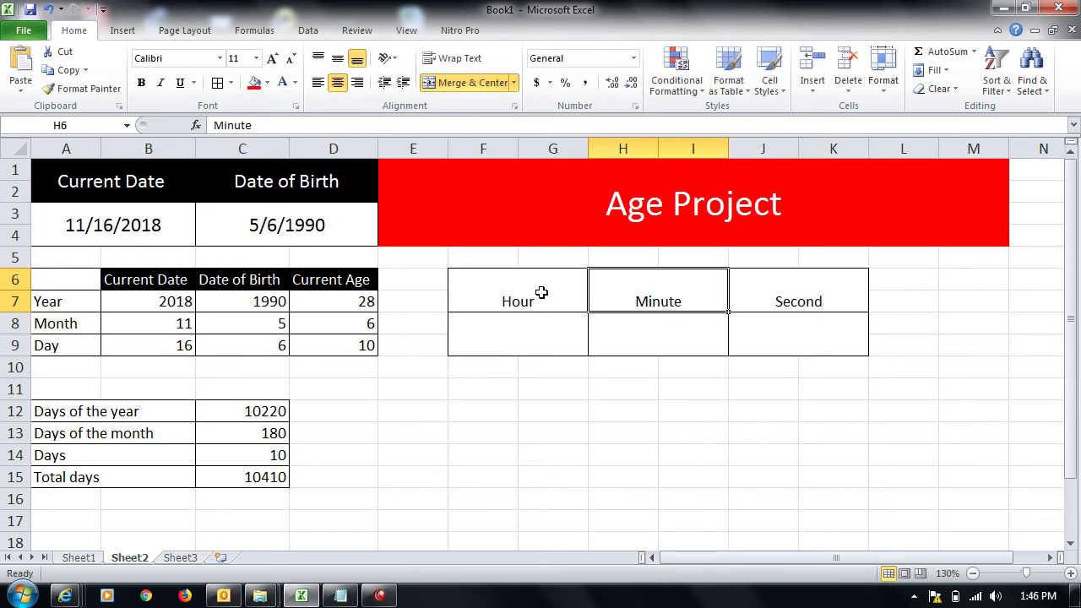
{"action": "key", "text": "shift+Tab"}
Step: Middle-align the table at font size 16, with red fill and white text on the headers
{"action": "key", "text": "shift+Right"}
{"action": "key", "text": "shift+Right"}
{"action": "key", "text": "shift+Down"}
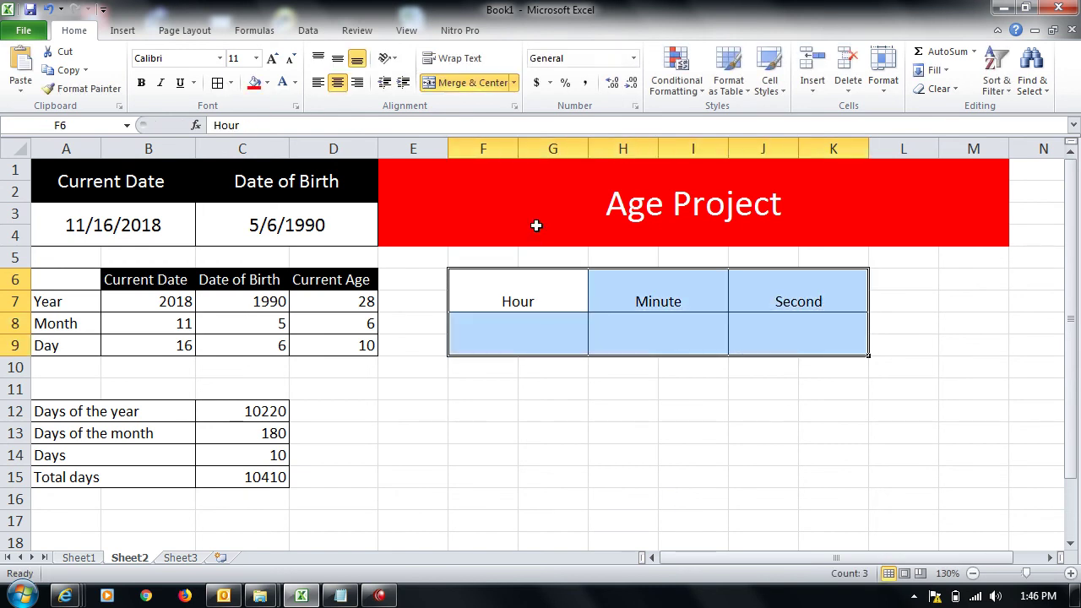
{"action": "left_click", "coordinate": [338, 62]}
{"action": "left_click", "coordinate": [277, 60]}
{"action": "left_click", "coordinate": [277, 61]}
{"action": "left_click", "coordinate": [277, 61]}
{"action": "left_click", "coordinate": [501, 284]}
{"action": "key", "text": "shift+Right"}
{"action": "key", "text": "shift+Right"}
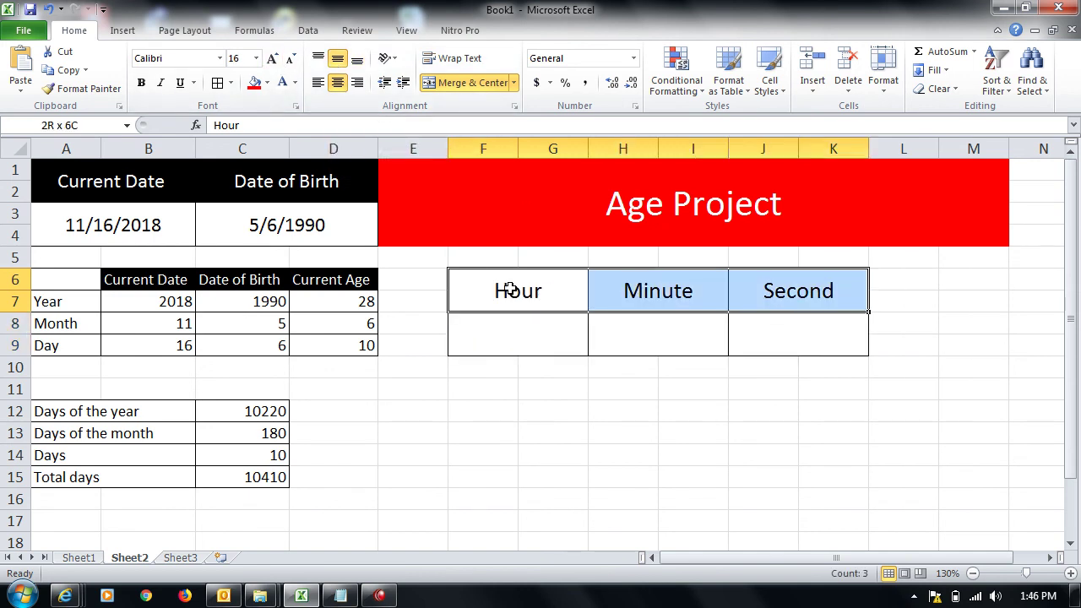
{"action": "left_click", "coordinate": [253, 83]}
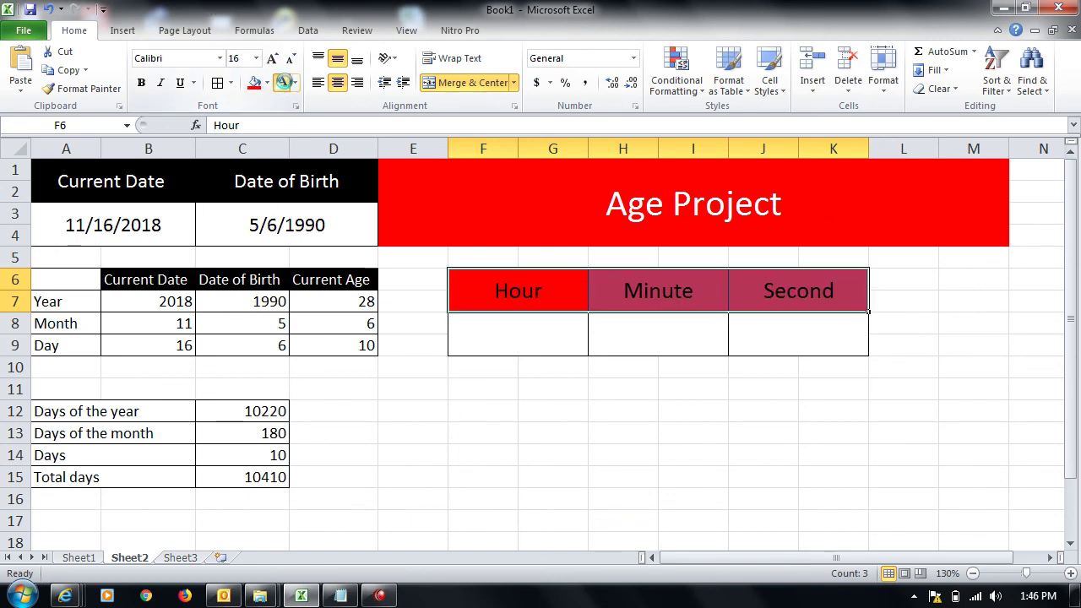
{"action": "left_click", "coordinate": [282, 82]}
{"action": "left_click", "coordinate": [525, 343]}
Step: Enter =C15*24 in F8 to show 249840 hours
{"action": "type", "text": "="}
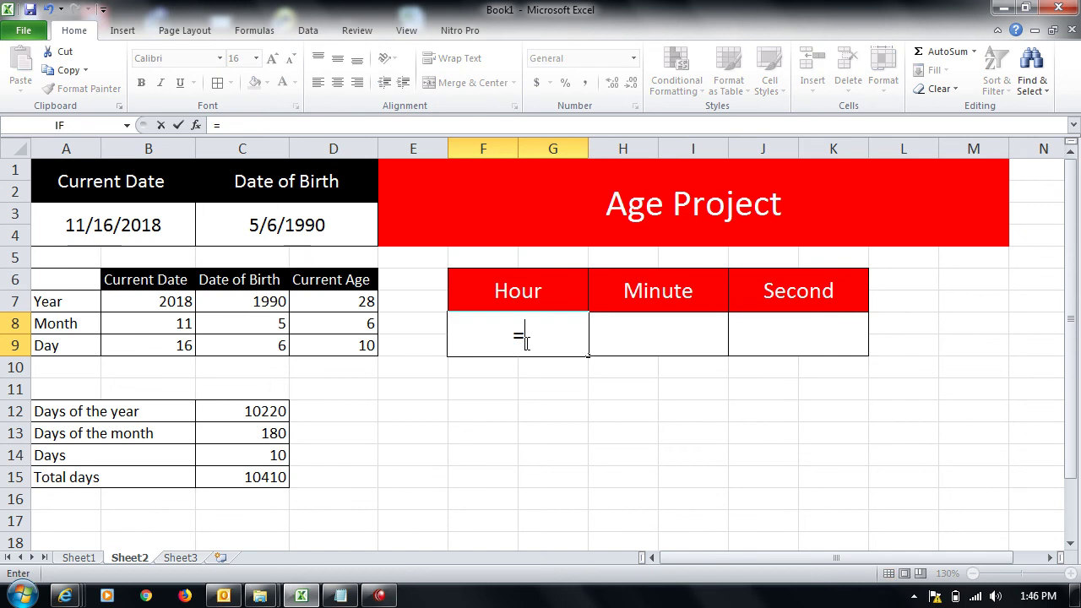
{"action": "left_click", "coordinate": [264, 477]}
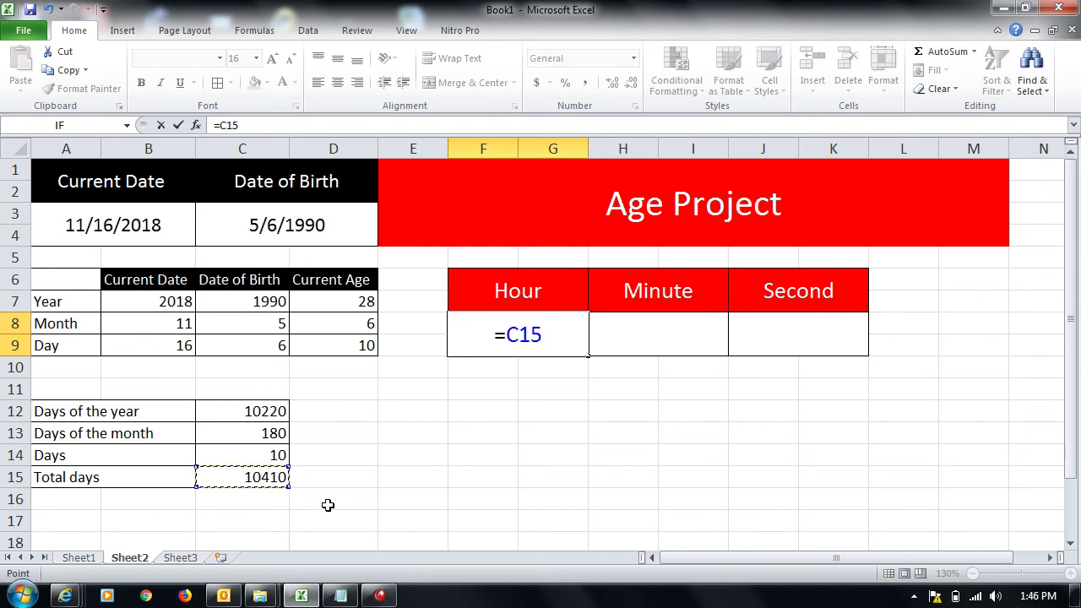
{"action": "type", "text": "*24"}
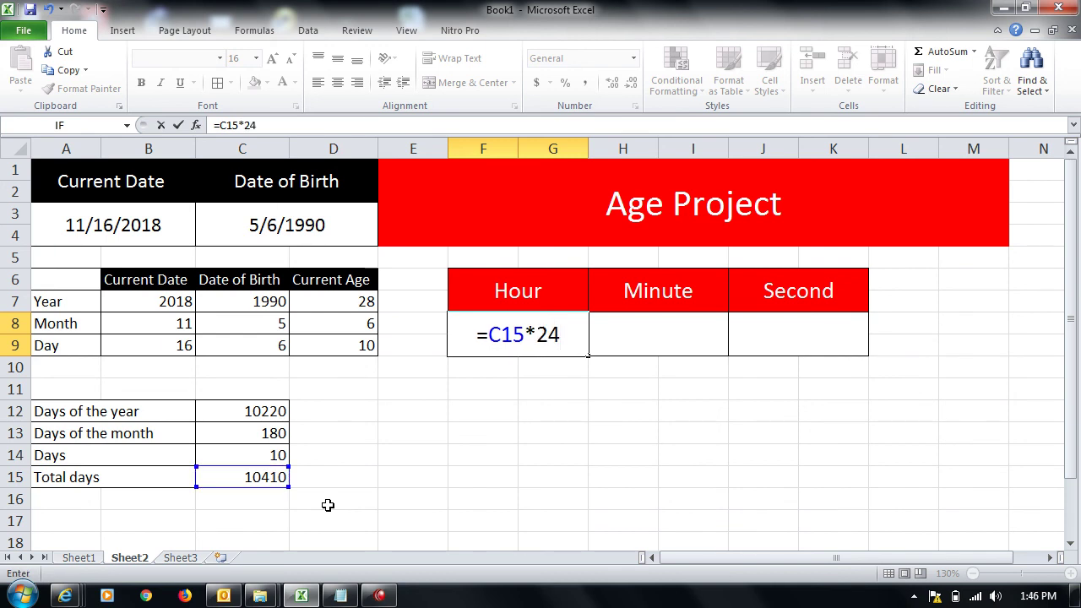
{"action": "key", "text": "Return"}
{"action": "key", "text": "Return"}
{"action": "key", "text": "Up"}
{"action": "key", "text": "Up"}
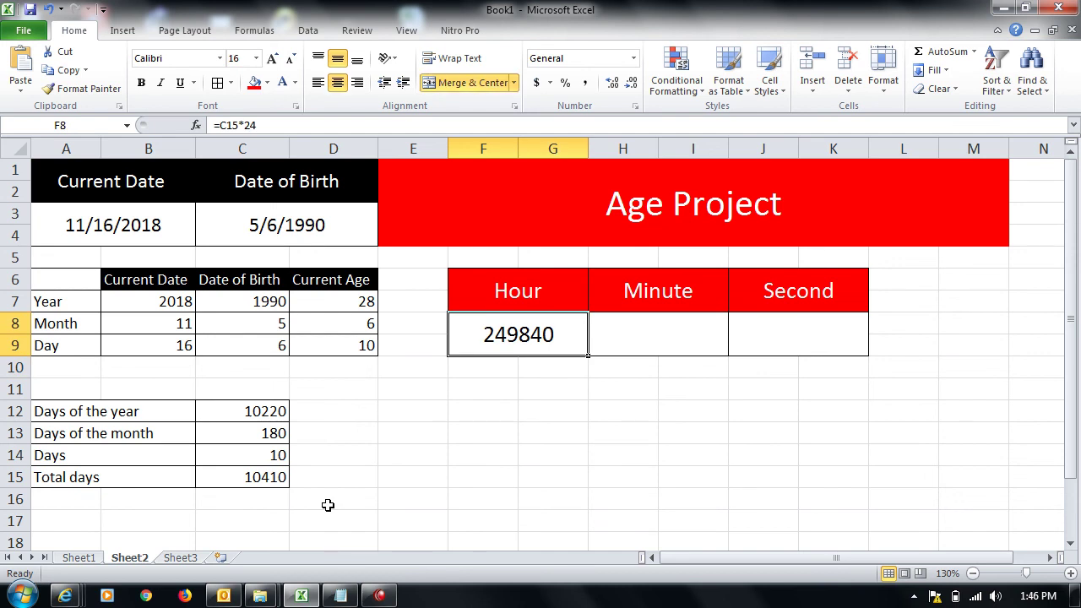
{"action": "key", "text": "Right"}
Step: Enter =F8*60 in H8 to show 14990400 minutes
{"action": "type", "text": "="}
{"action": "key", "text": "Left"}
{"action": "type", "text": "*"}
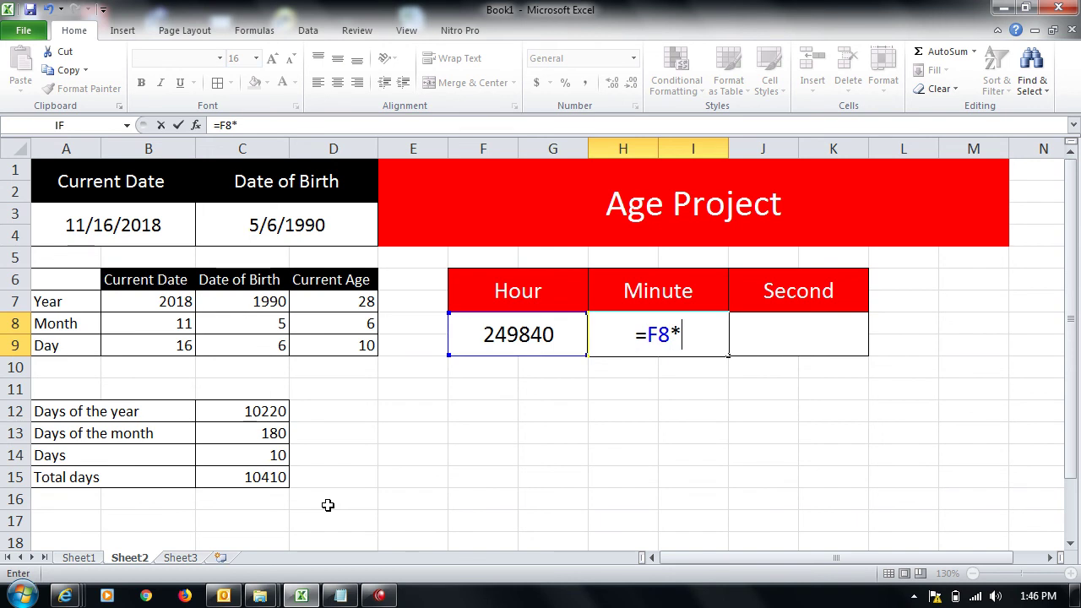
{"action": "type", "text": "60"}
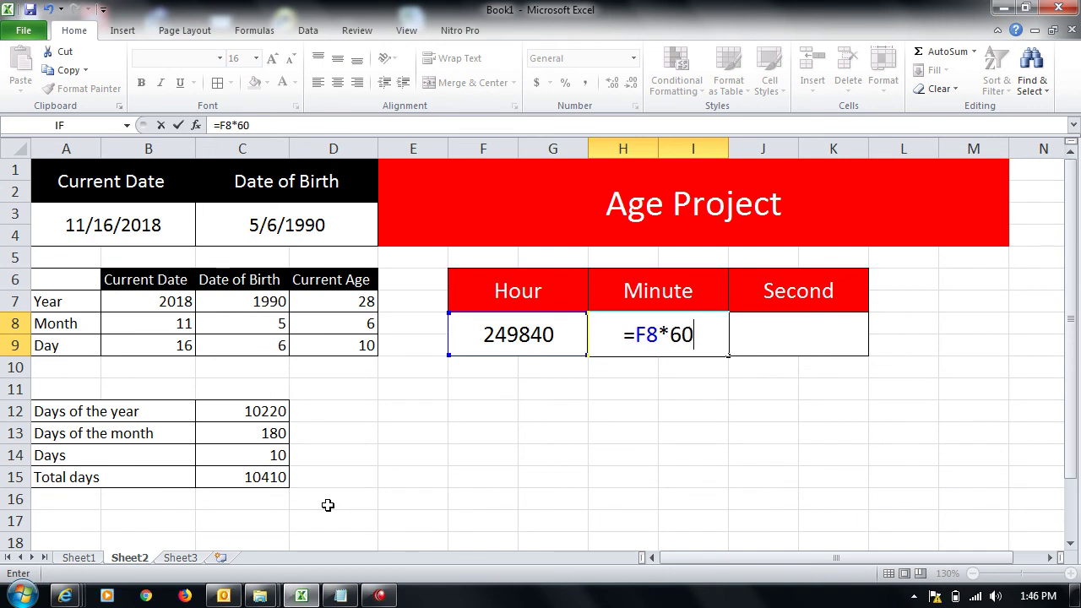
{"action": "key", "text": "Return"}
{"action": "key", "text": "Up"}
{"action": "key", "text": "Right"}
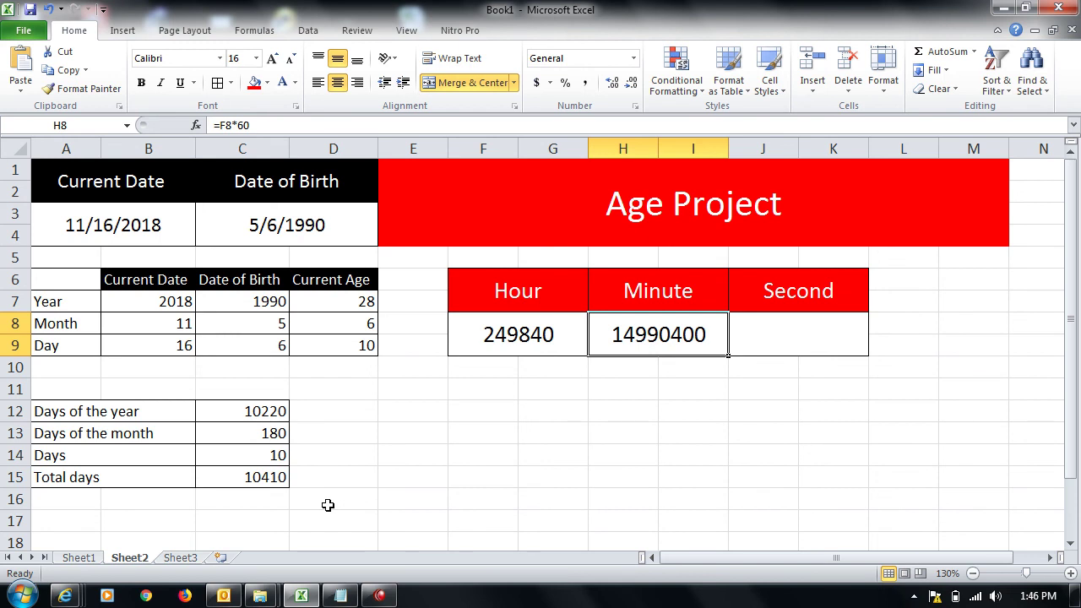
Step: Enter =H8*60 in J8 to show 899424000 seconds
{"action": "key", "text": "Right"}
{"action": "type", "text": "="}
{"action": "key", "text": "Left"}
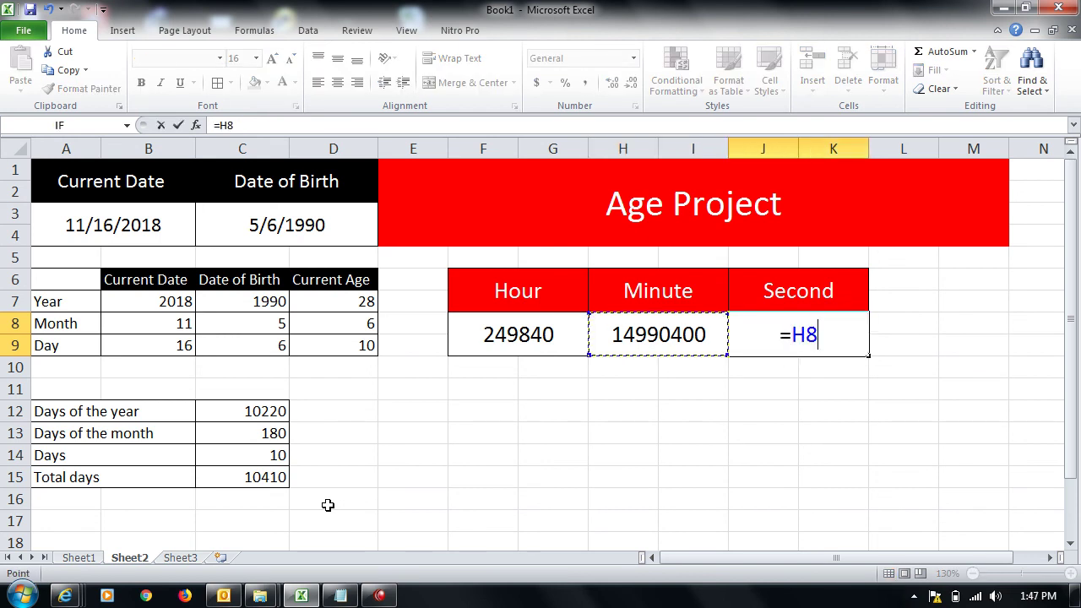
{"action": "type", "text": "*60"}
{"action": "key", "text": "Left"}
{"action": "key", "text": "Up"}
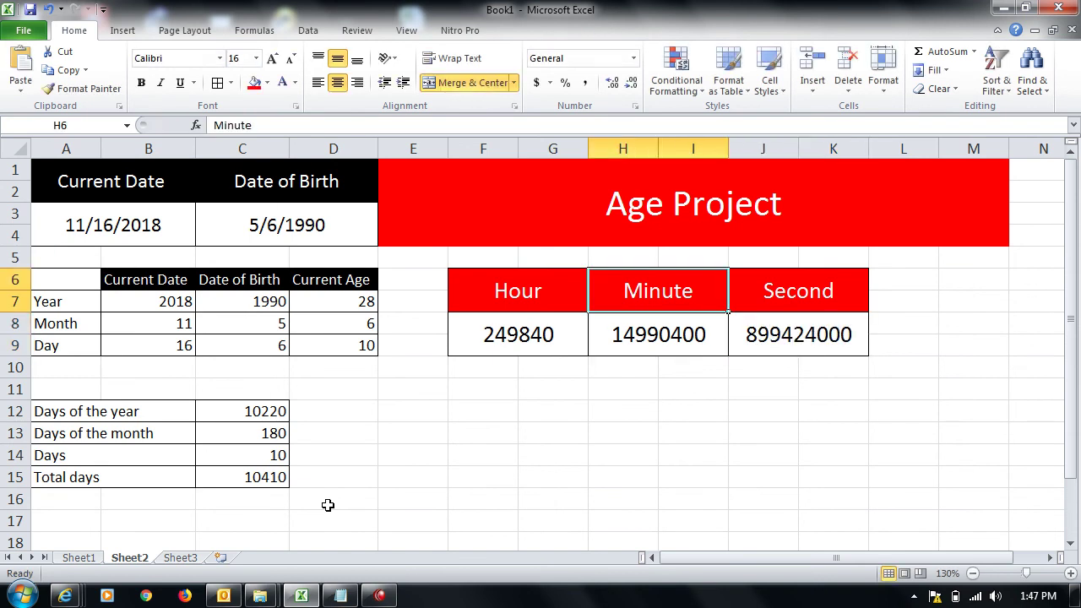
{"action": "key", "text": "Down"}
{"action": "key", "text": "Right"}
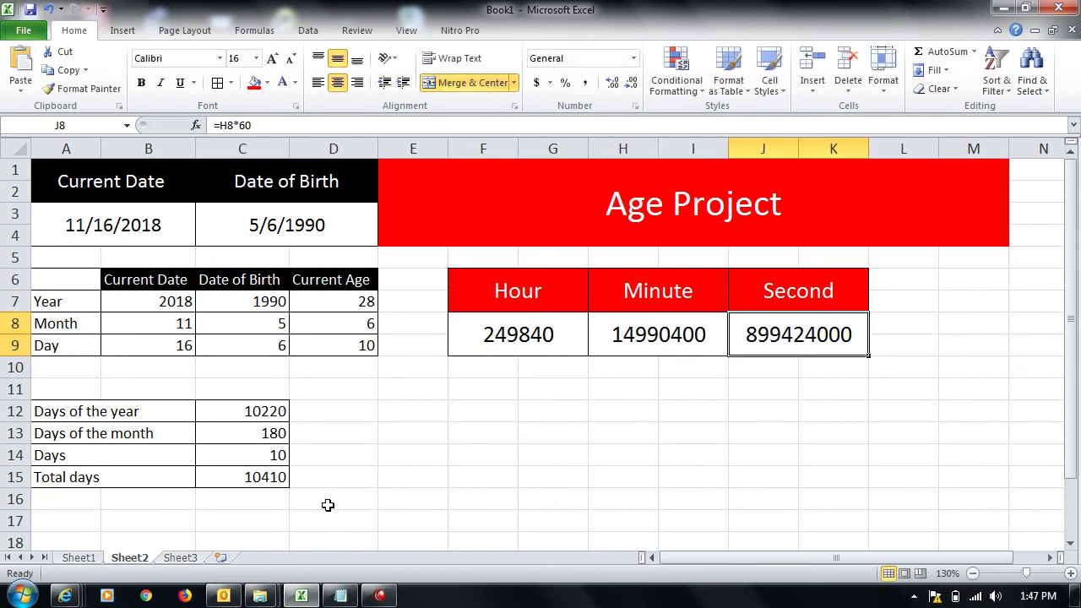
{"action": "left_click", "coordinate": [262, 226]}
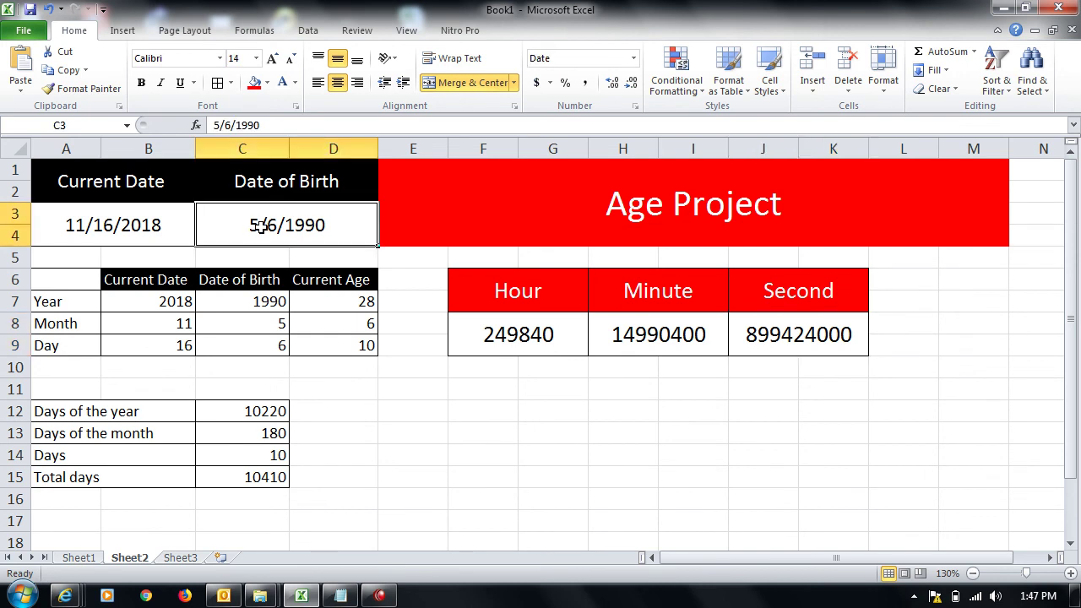
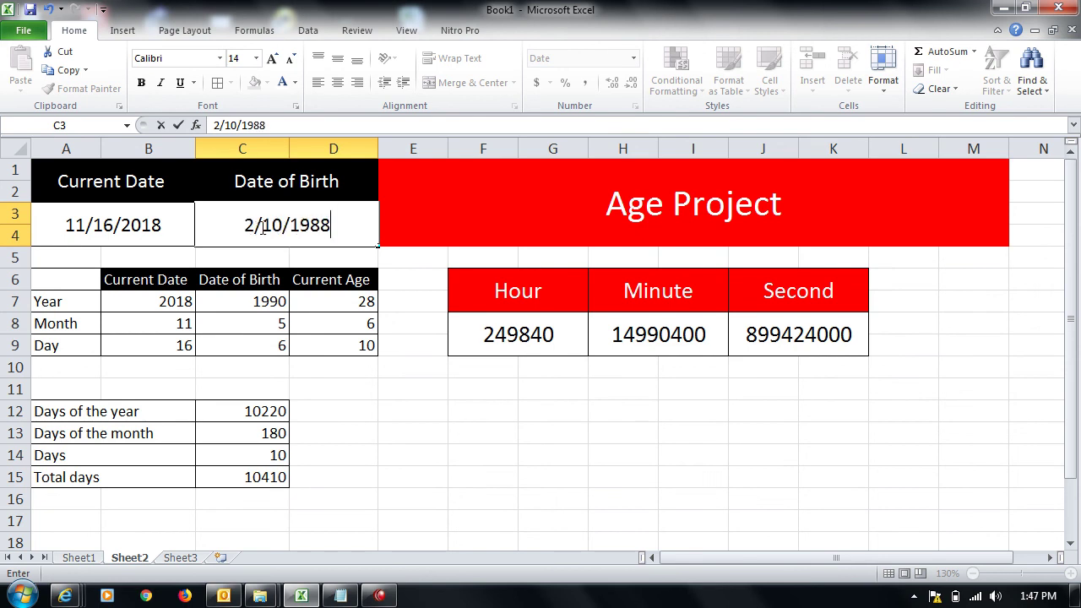
{"action": "key", "text": "Return"}
{"action": "left_click", "coordinate": [337, 298]}
{"action": "left_click", "coordinate": [336, 345]}
{"action": "left_click", "coordinate": [268, 412]}
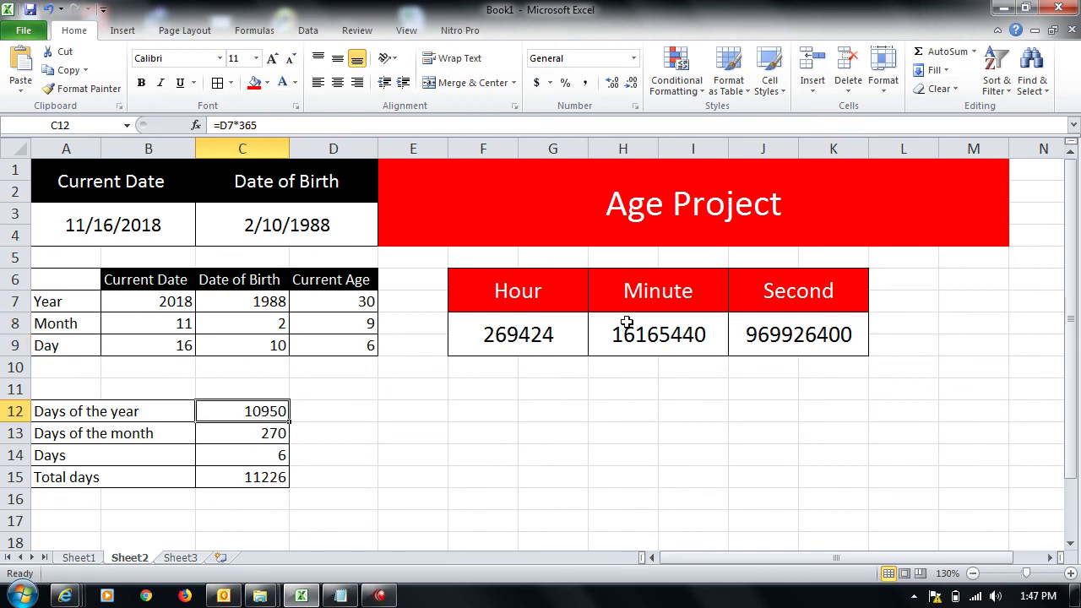
{"action": "left_click", "coordinate": [82, 254]}
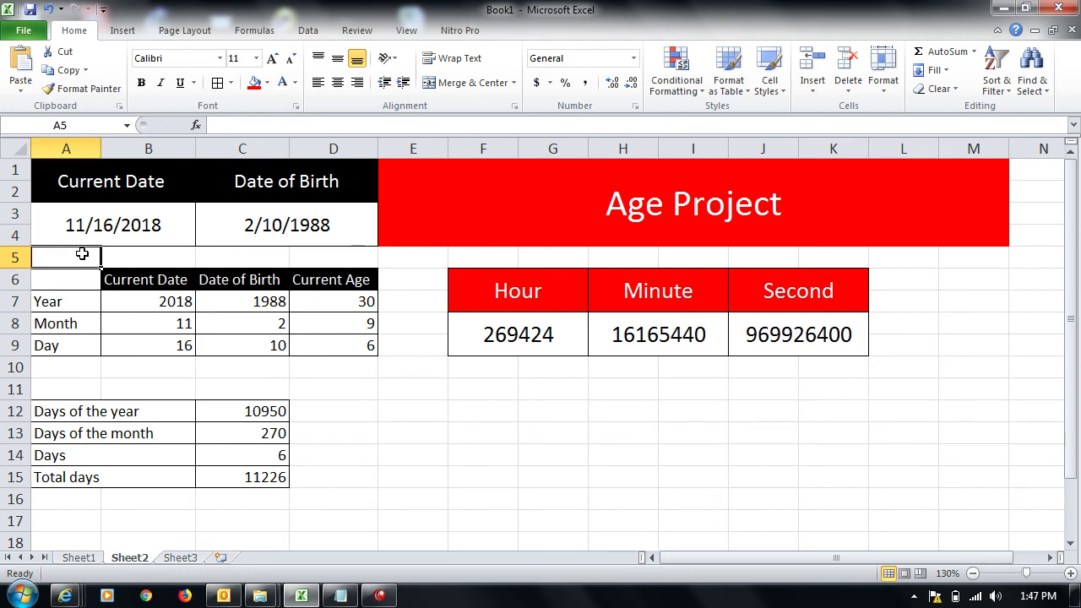
Step: Enter the author's name in F13 and 'ccie academy' in F14 below the time table
{"action": "left_click", "coordinate": [497, 434]}
{"action": "key", "text": "Return"}
{"action": "type", "text": "ccie academy"}
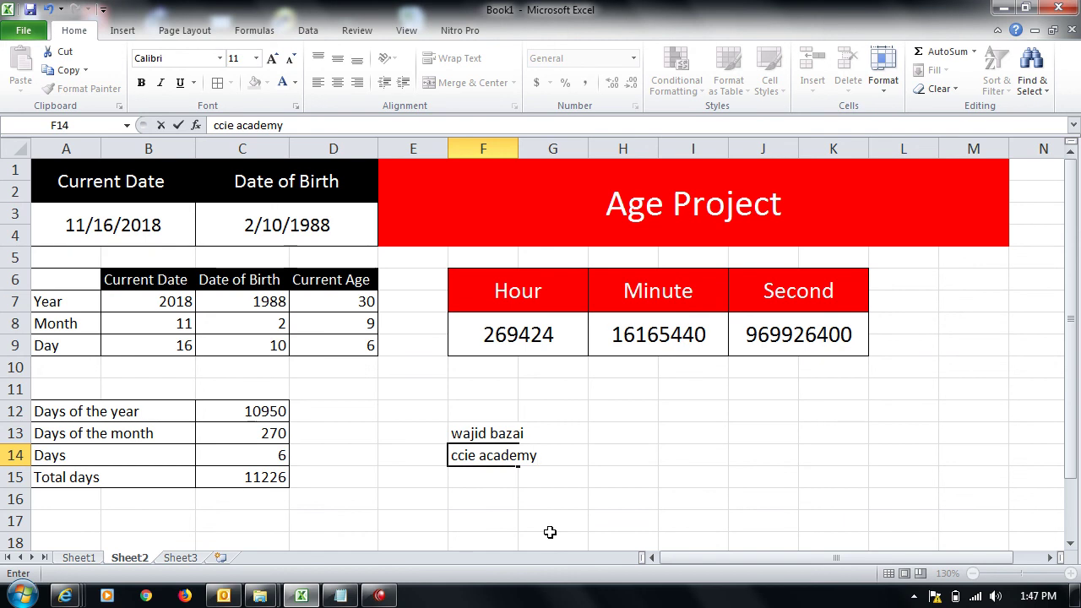
{"action": "key", "text": "Return"}
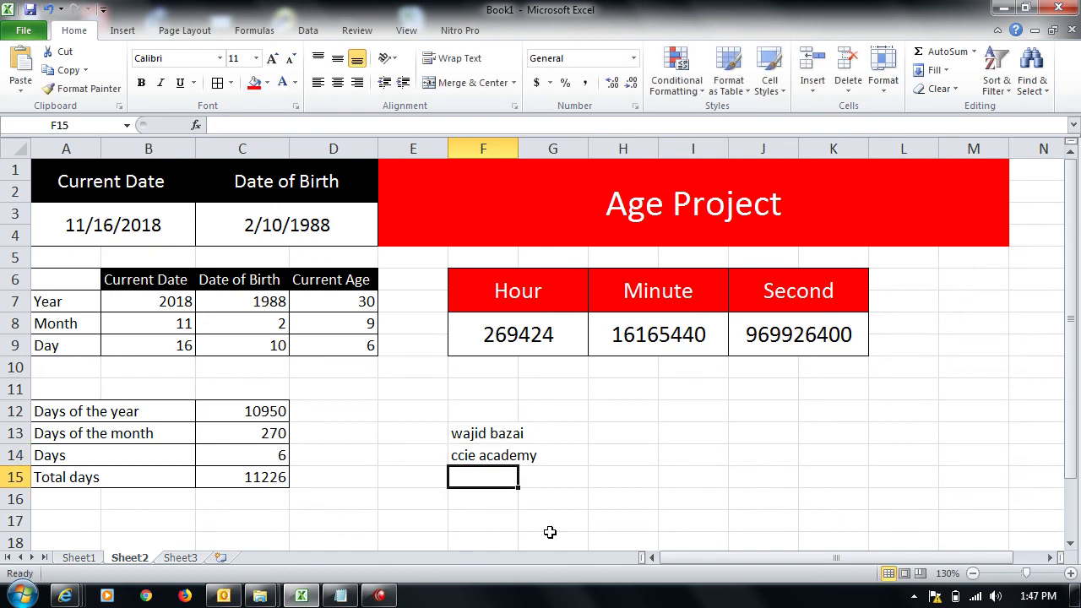